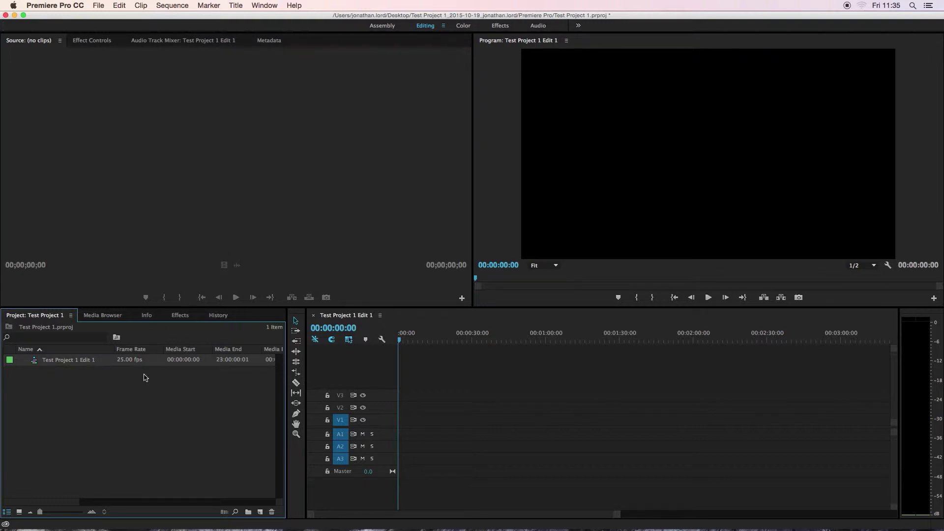
Step: Create a new bin named Footage in the project and collapse it
click(144, 420)
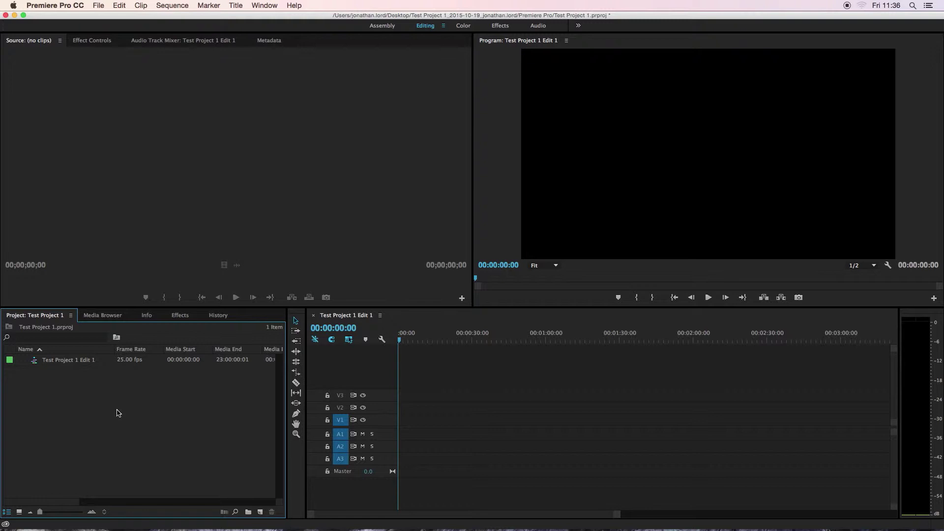
right_click(75, 404)
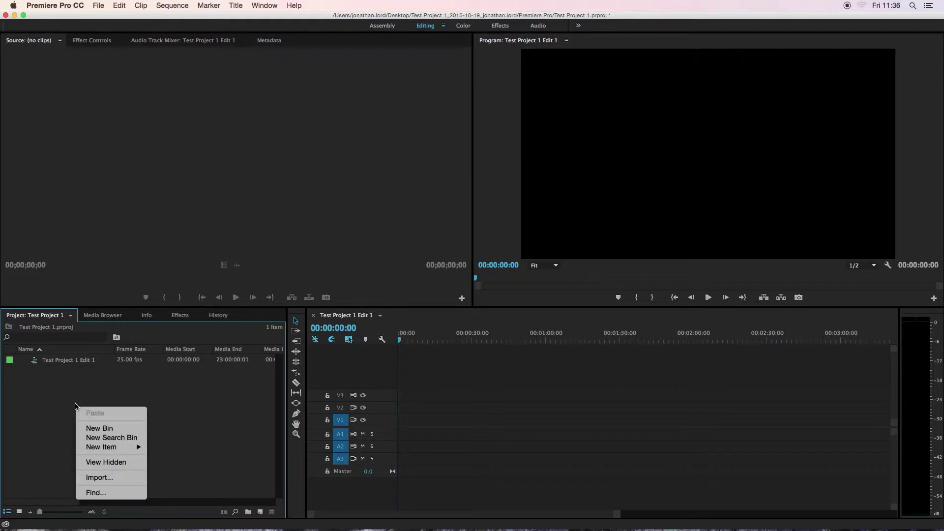
click(115, 429)
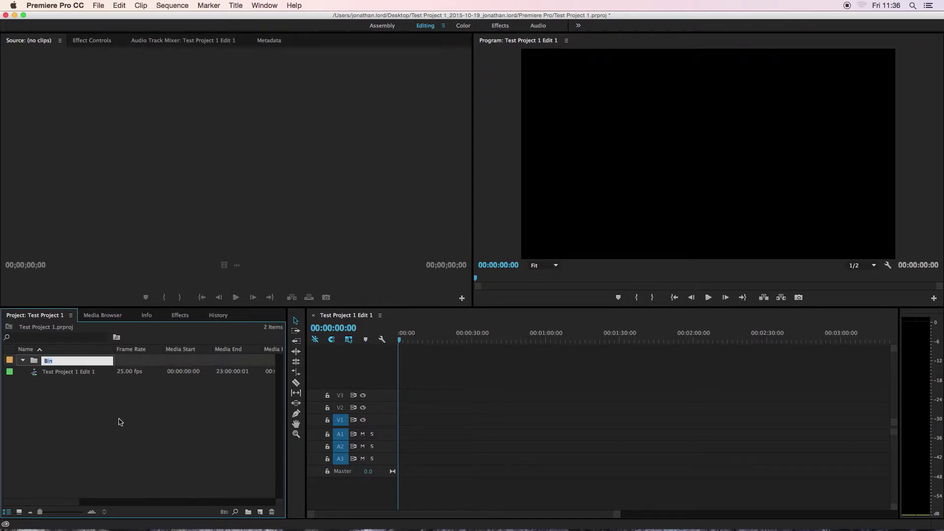
text(Footage)
key(Return)
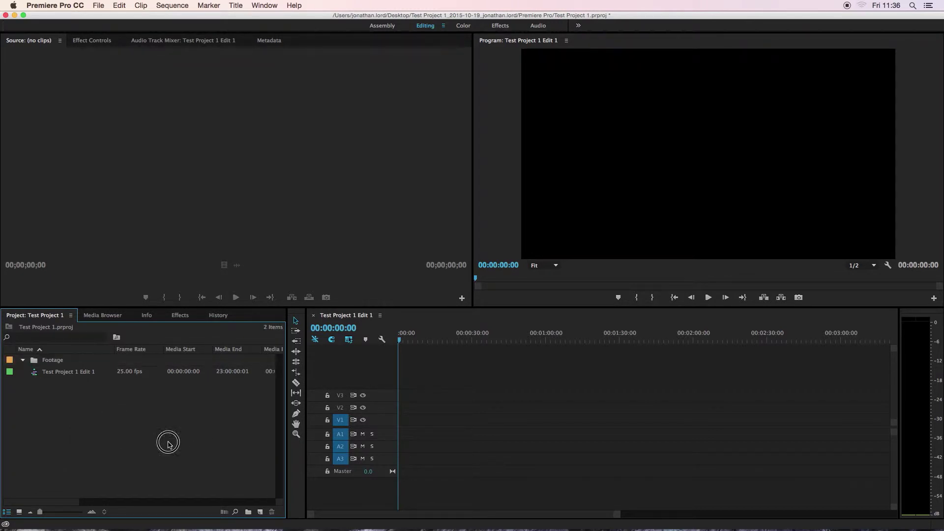
click(23, 360)
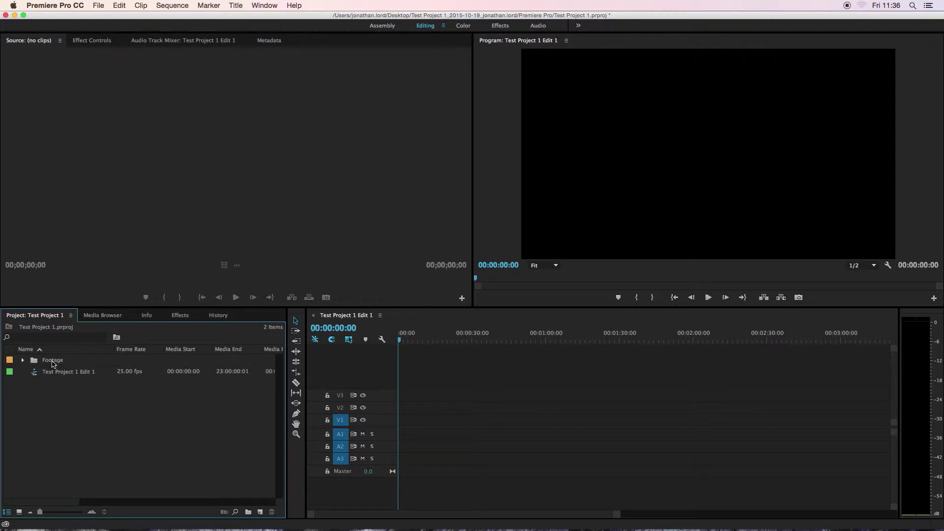
Step: Create a second bin named Audio in the project
click(248, 514)
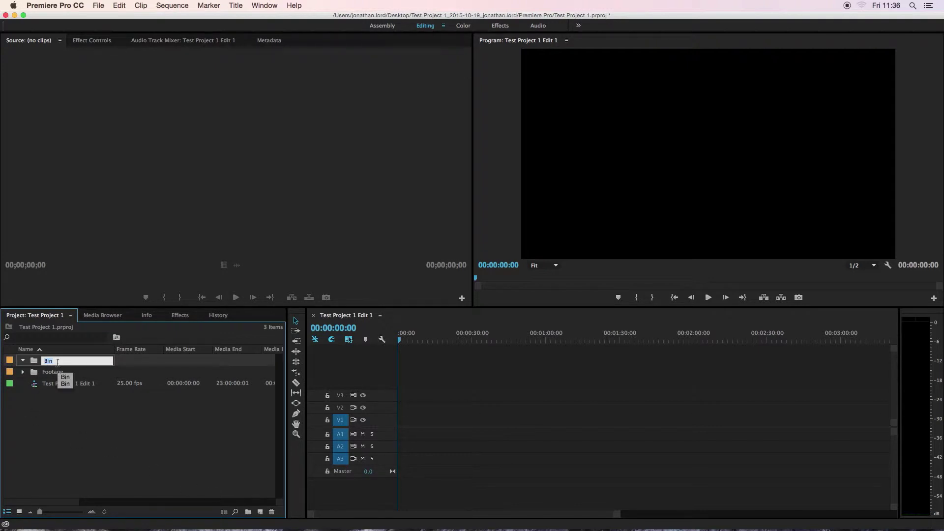
text(Audio)
click(96, 406)
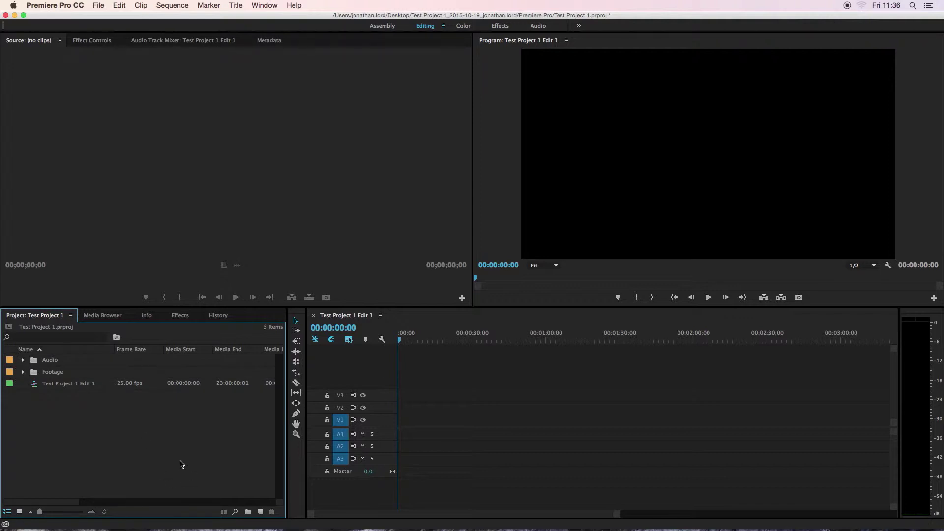
Step: Create a third bin named Images in the project and collapse it
click(95, 5)
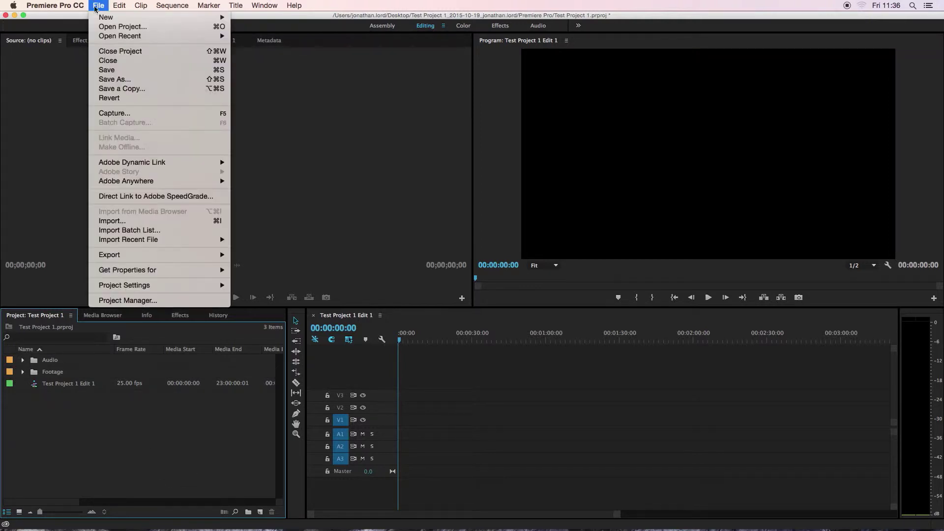
mouse_move(116, 20)
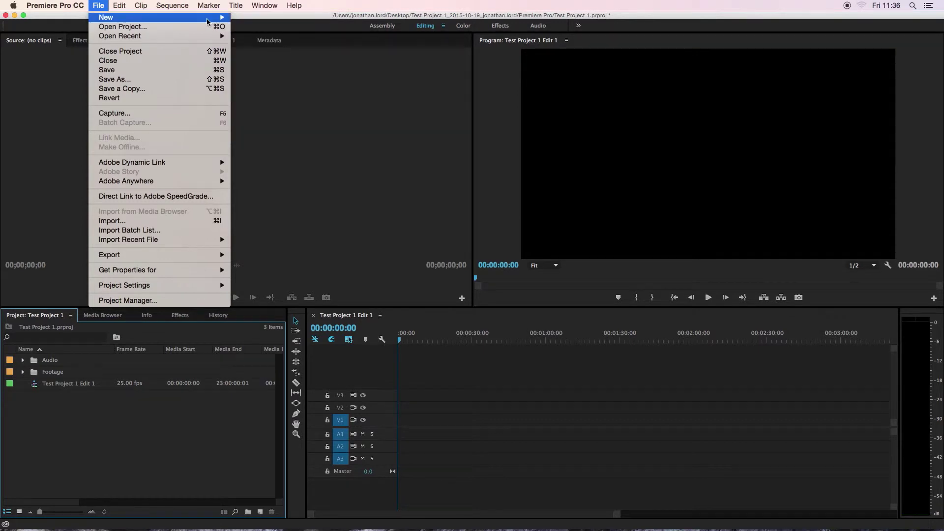
click(264, 49)
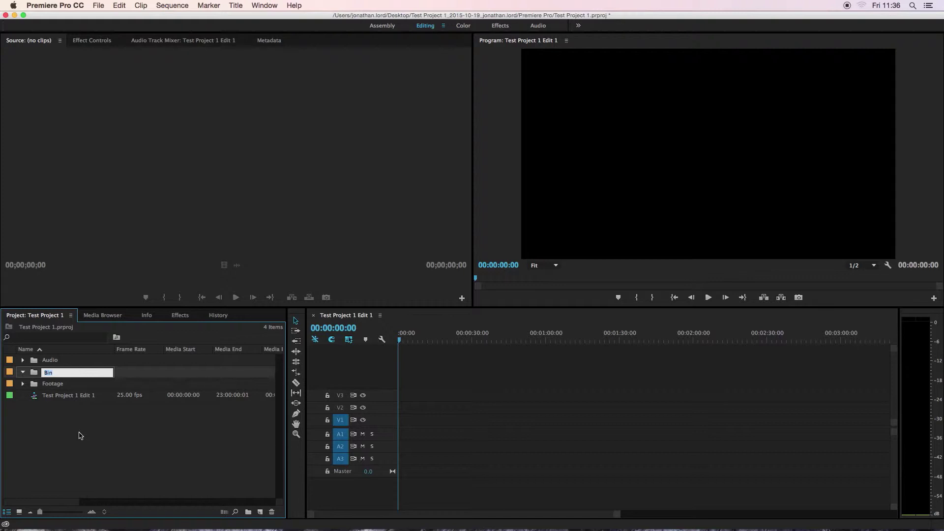
text(Images)
click(77, 460)
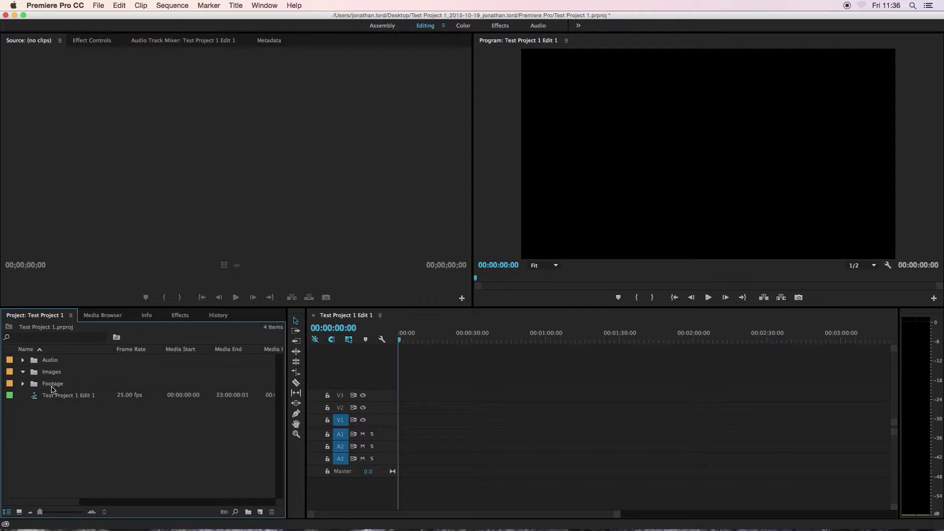
click(23, 372)
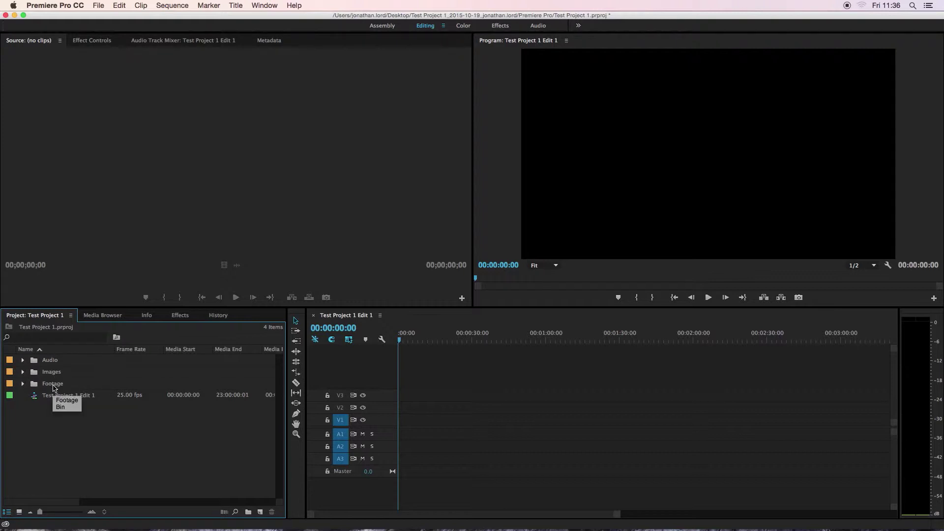
Step: Start a media import into the Footage bin
click(62, 387)
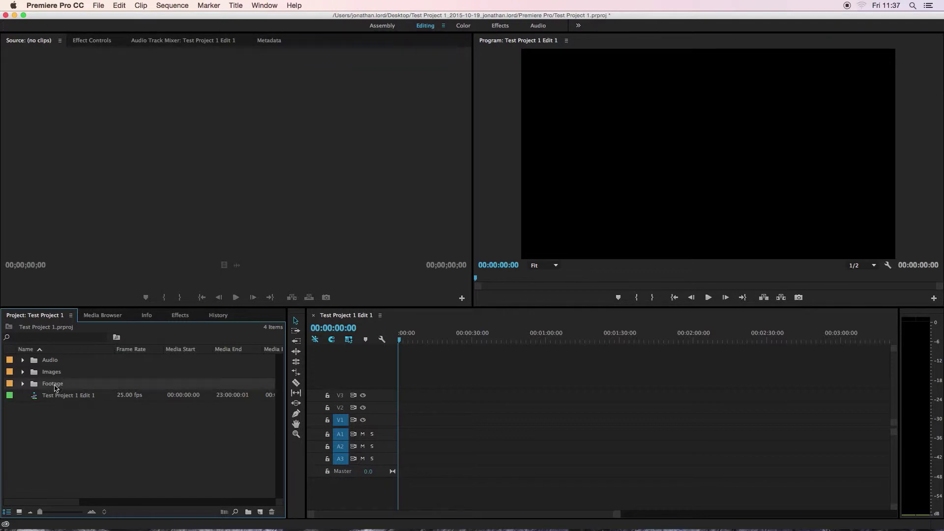
right_click(55, 389)
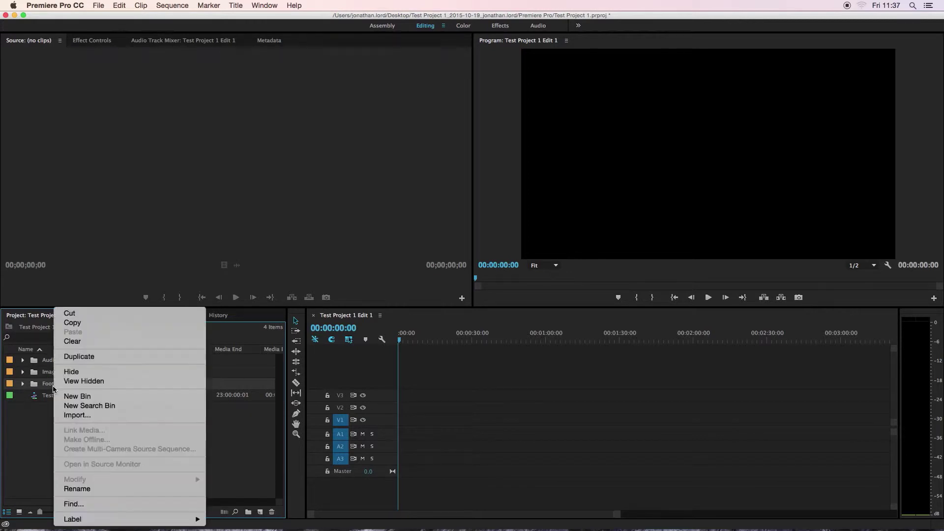
click(110, 416)
drag(414, 20, 415, 22)
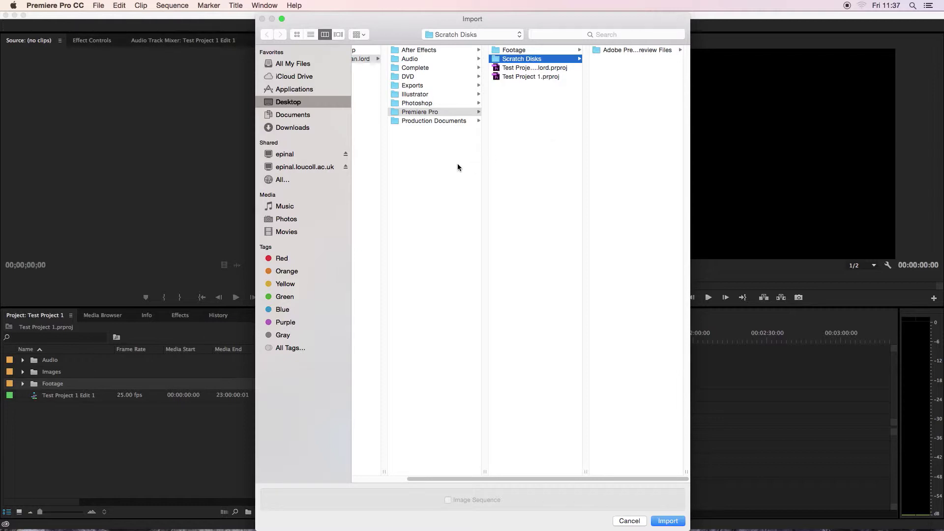
Step: Browse the computer's mounted volumes and open the personal network drive to view its folders
click(498, 35)
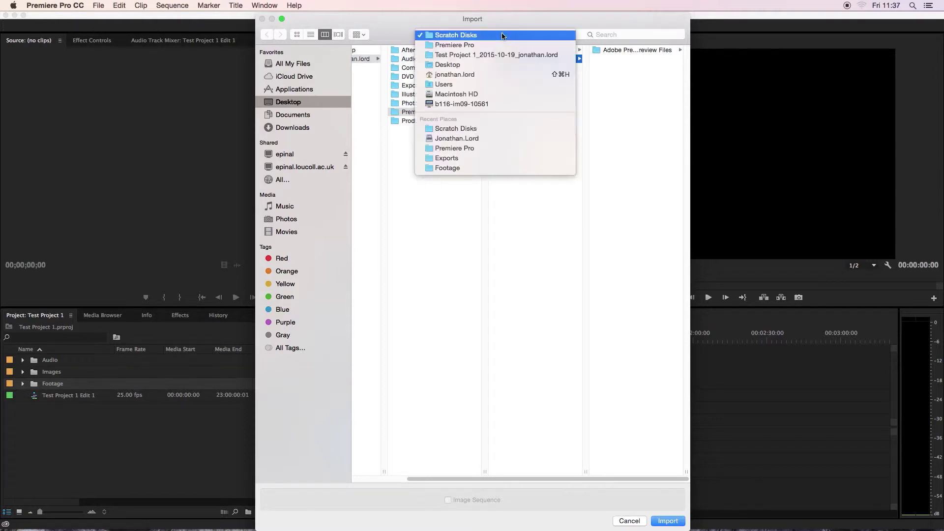
click(430, 106)
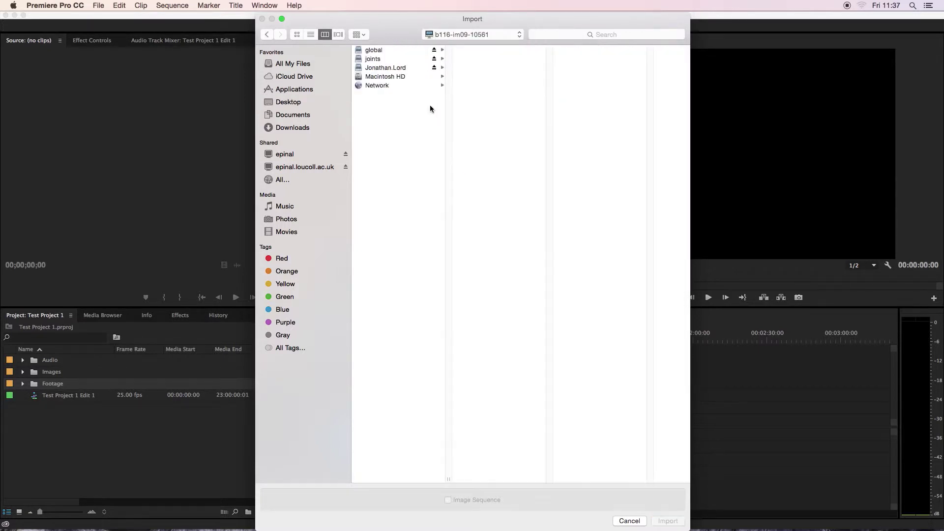
click(395, 69)
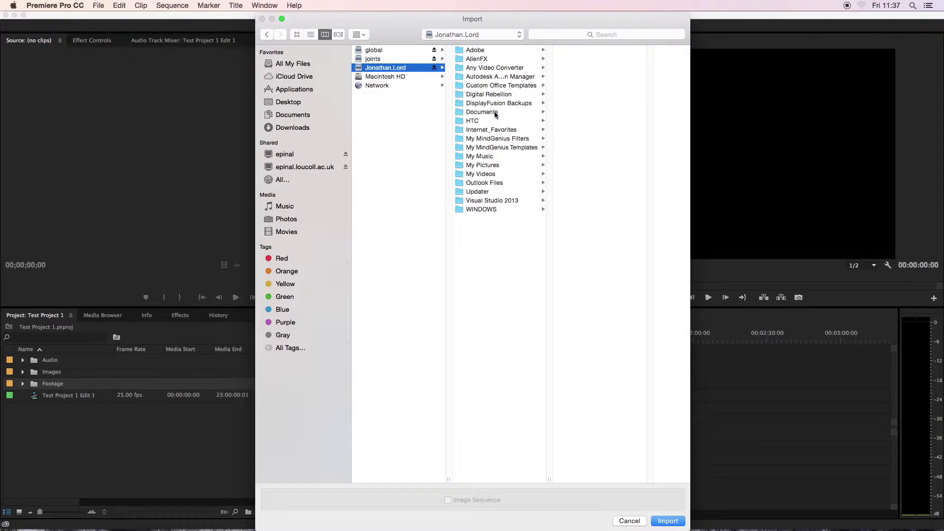
Step: Import DSC_0001.MOV, DSC_0002.MOV and DSC_0003.MOV from the Premiere Pro > Footage folder inside the Test Project 1 folder on the Desktop
click(291, 105)
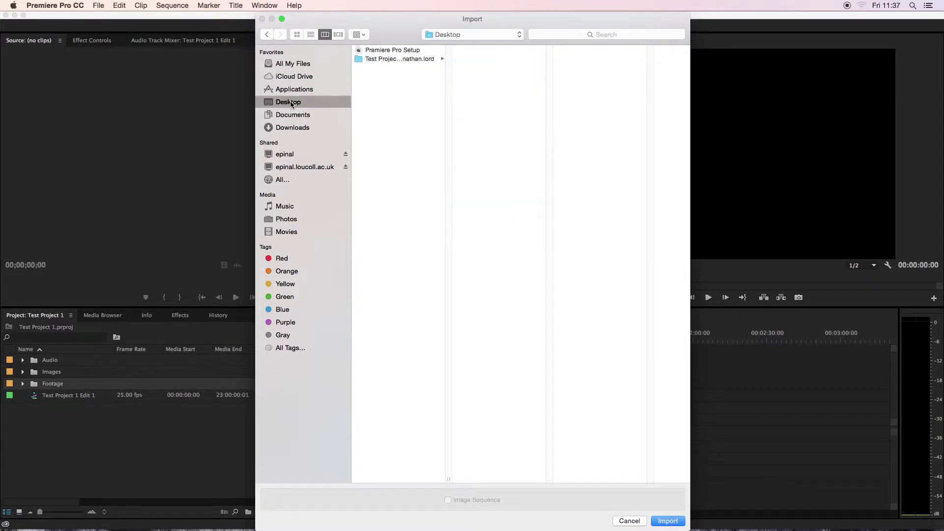
click(399, 60)
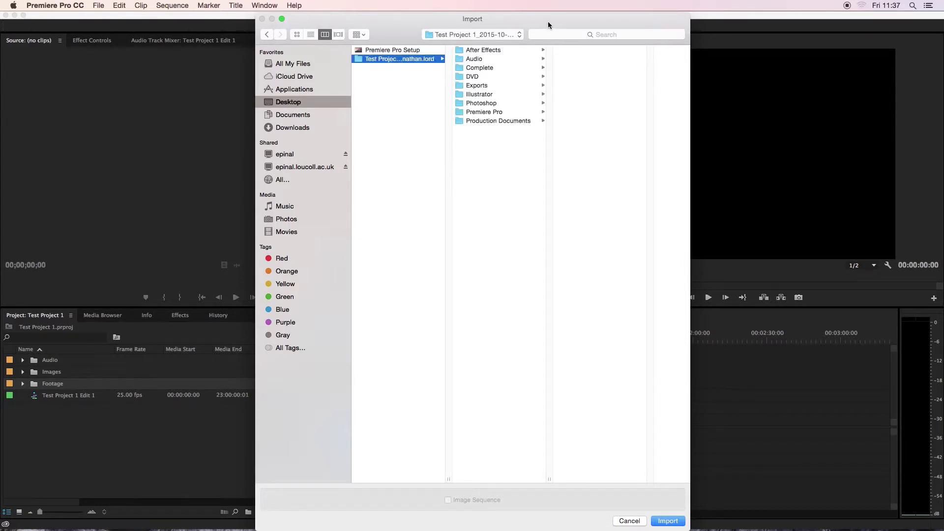
click(499, 113)
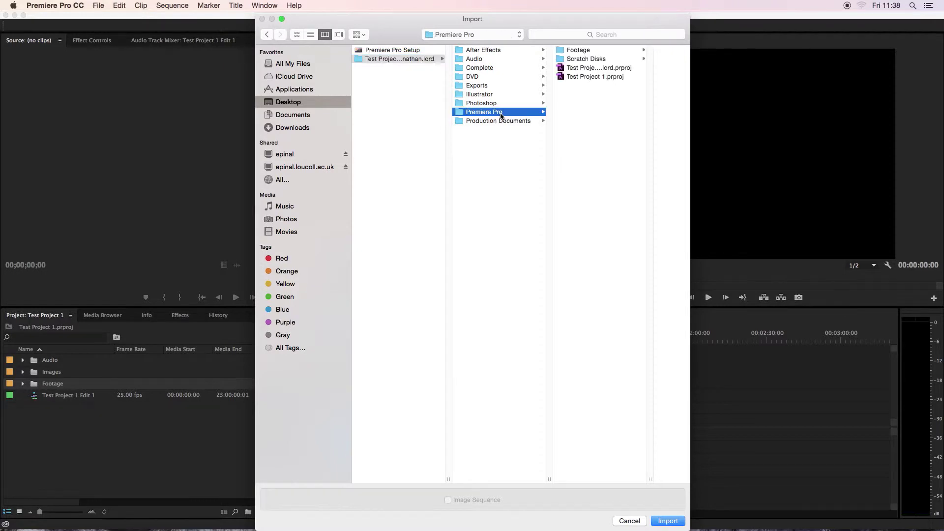
click(607, 53)
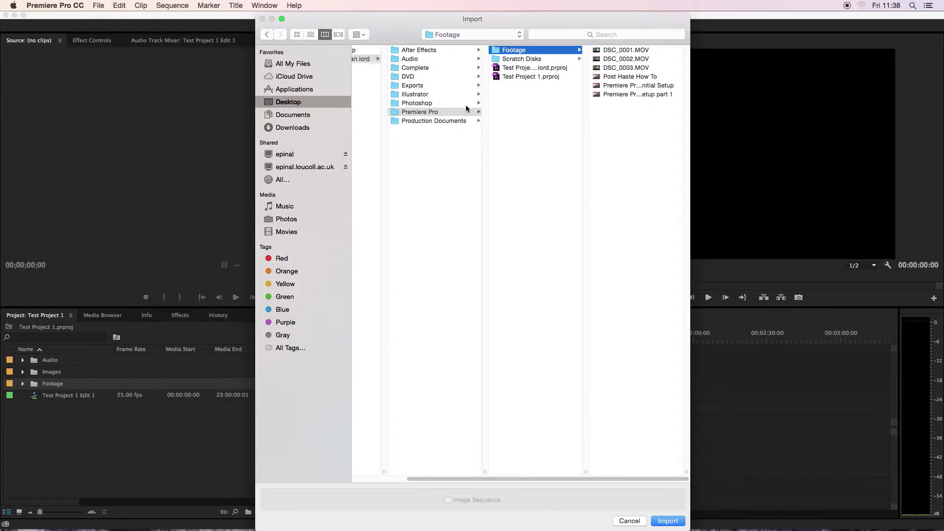
click(628, 50)
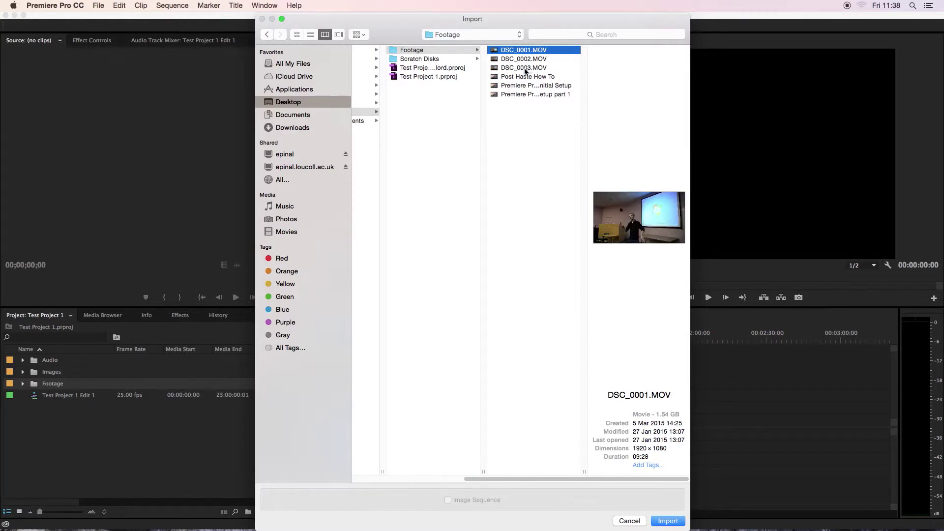
shift+click(525, 69)
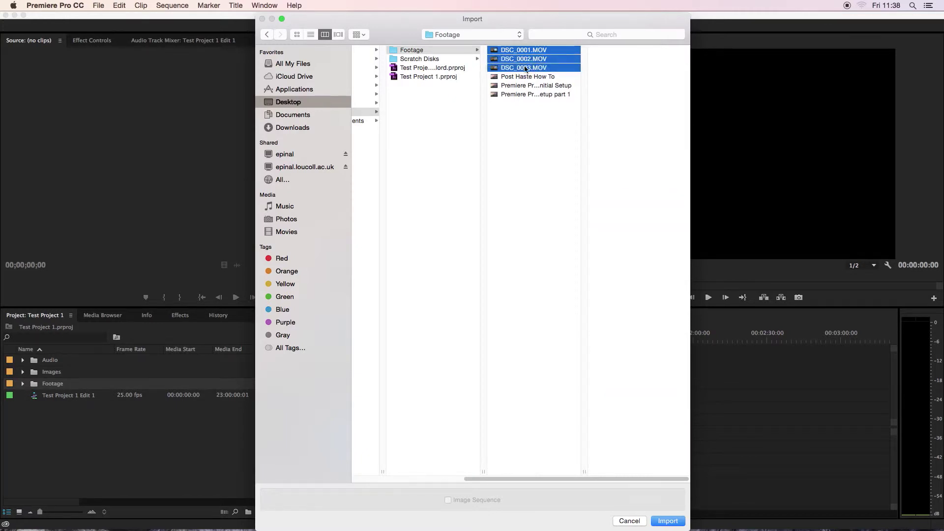
click(668, 521)
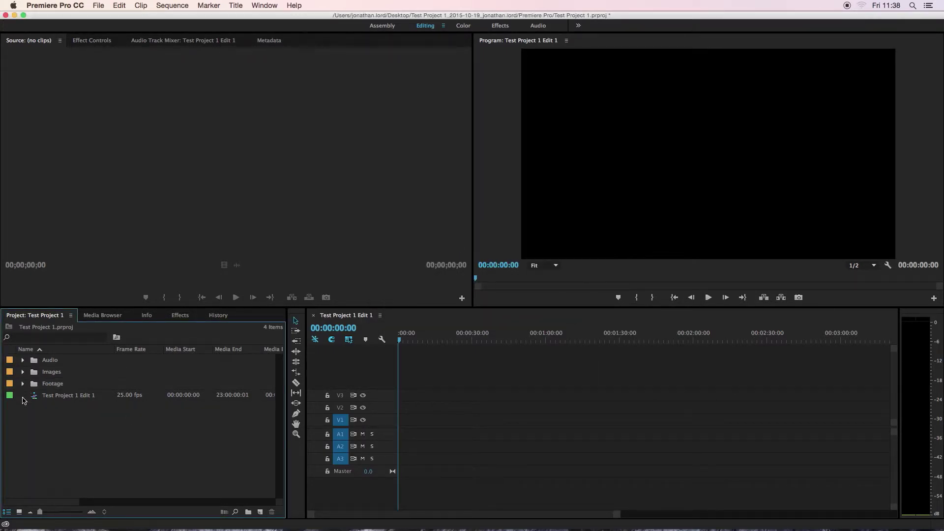
Step: Expand the Footage bin and look through the imported clips DSC_0001.MOV, DSC_0002.MOV and DSC_0003.MOV
click(23, 384)
click(56, 388)
click(75, 398)
click(74, 408)
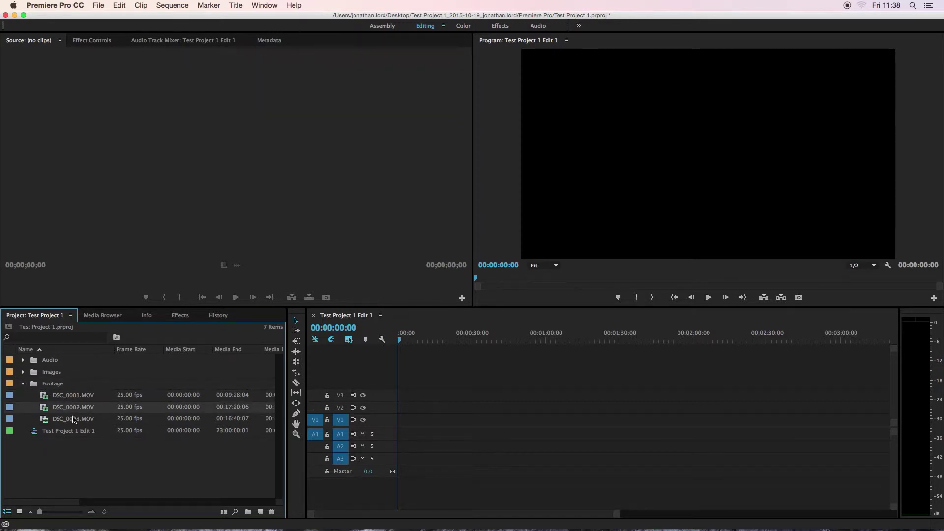
click(73, 418)
click(76, 397)
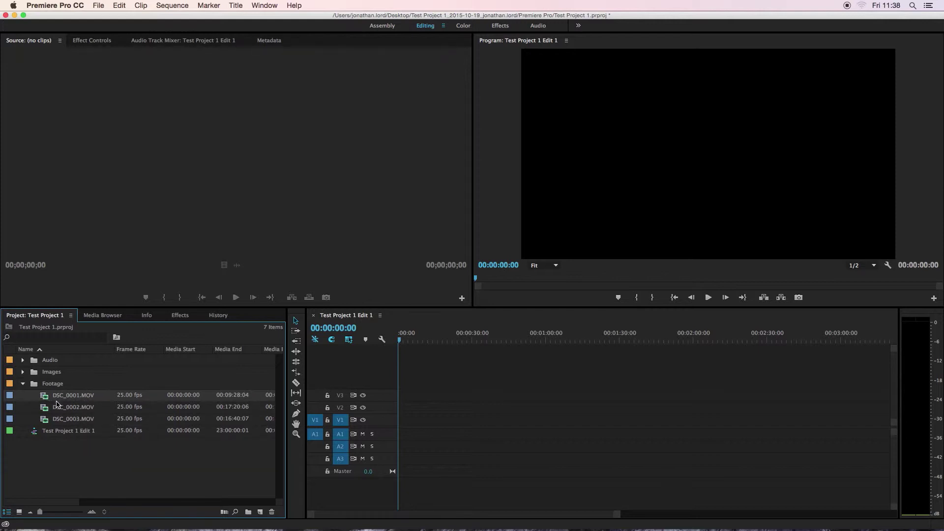
mouse_move(82, 418)
click(117, 481)
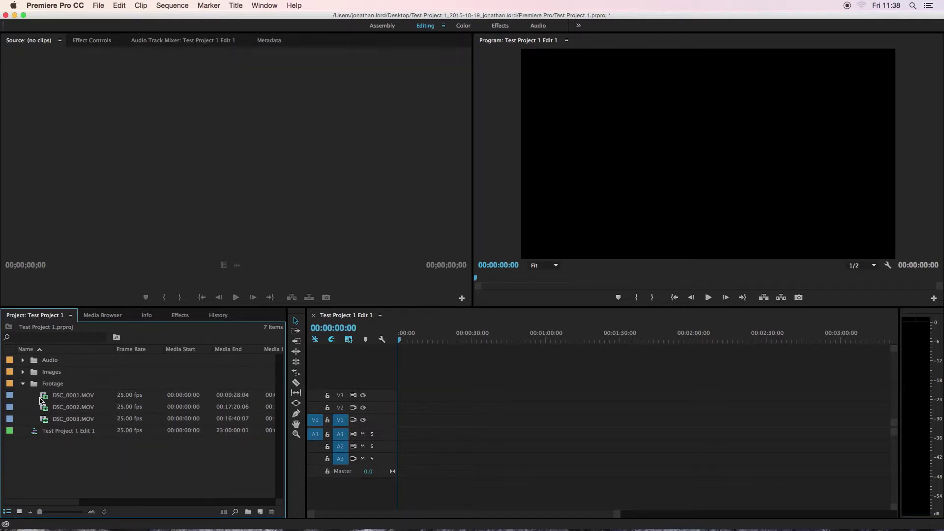
Step: Open DSC_0001.MOV in the Source Monitor, play its opening seconds, and scrub the clip to about 00:01:17:04
double_click(46, 401)
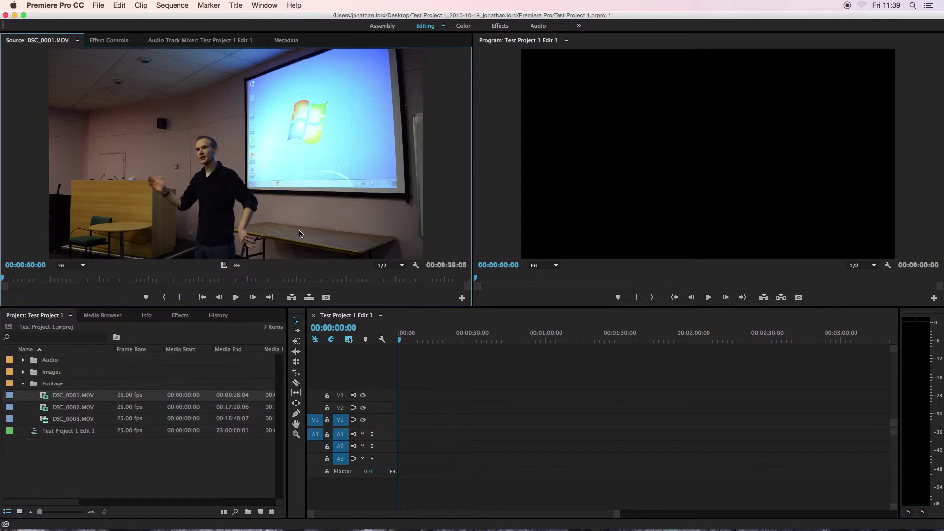
click(238, 298)
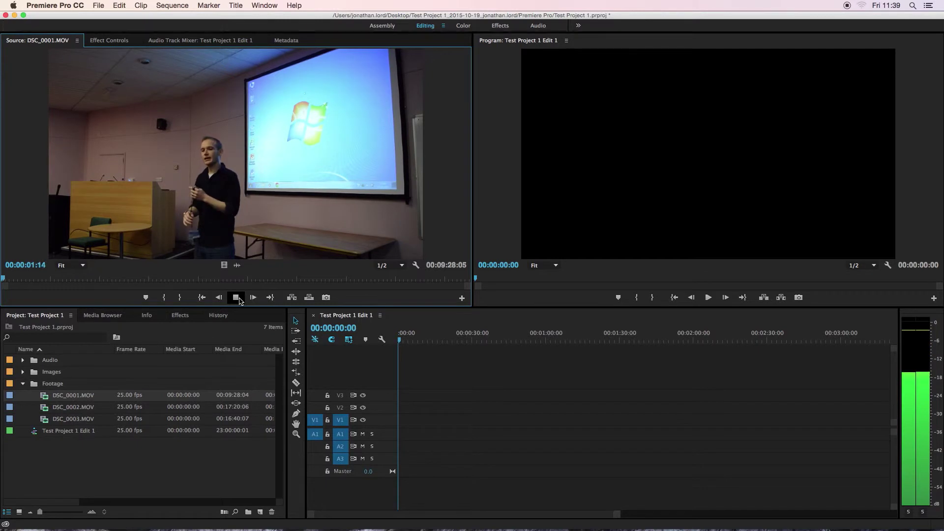
click(237, 298)
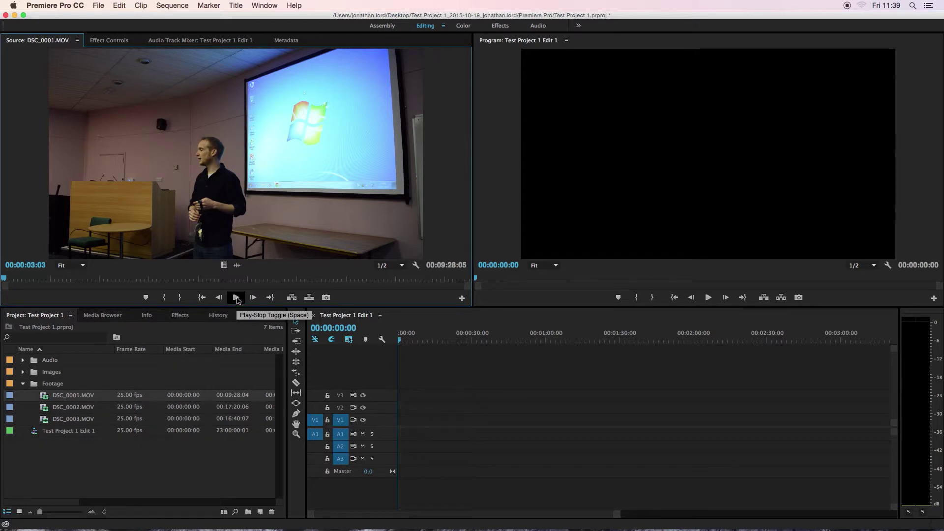
drag(5, 278, 67, 278)
key(XF86AudioLowerVolume)
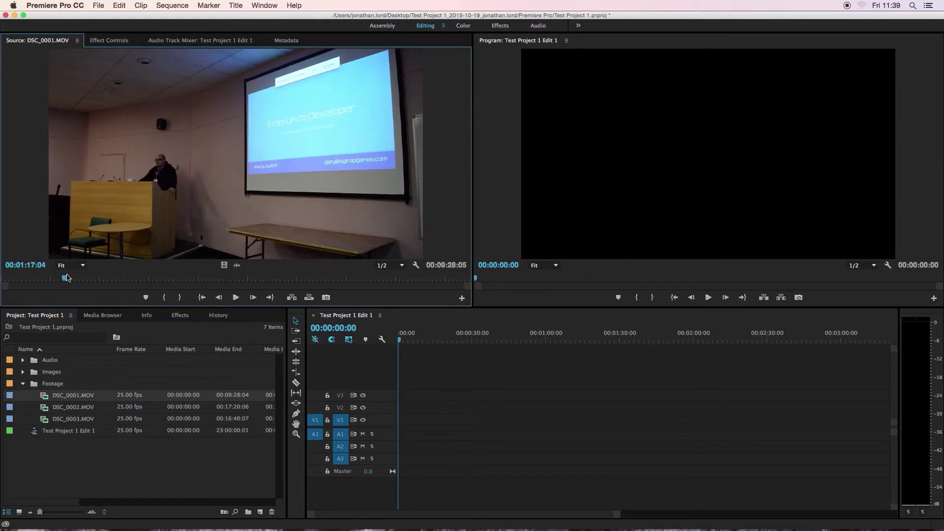
Step: Move the sequence playhead to about 00:00:41:10 and the source clip's playhead back to about 00:00:11:09
drag(399, 343, 618, 343)
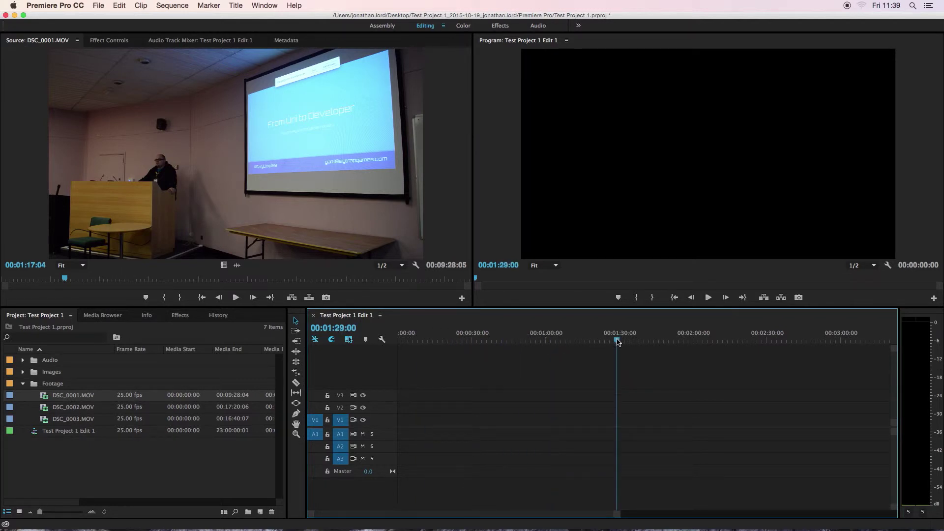
drag(461, 342, 502, 344)
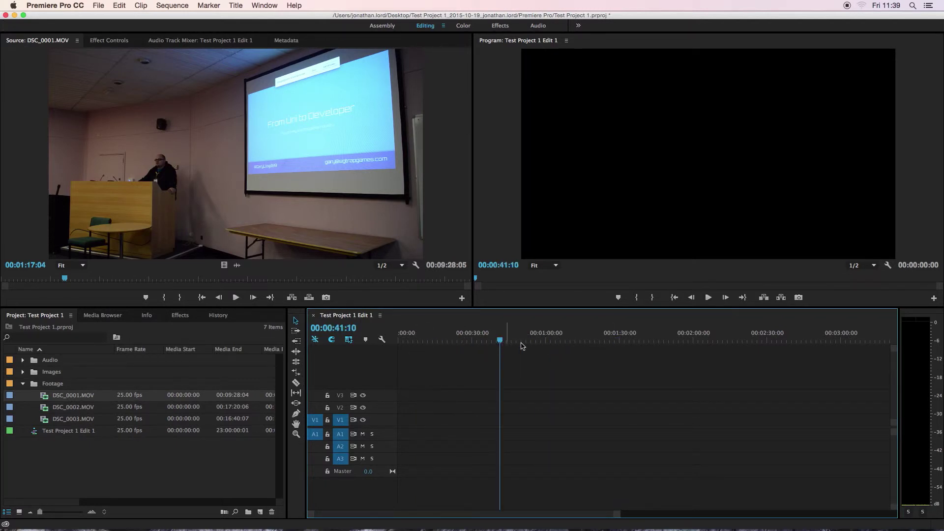
drag(69, 280, 10, 287)
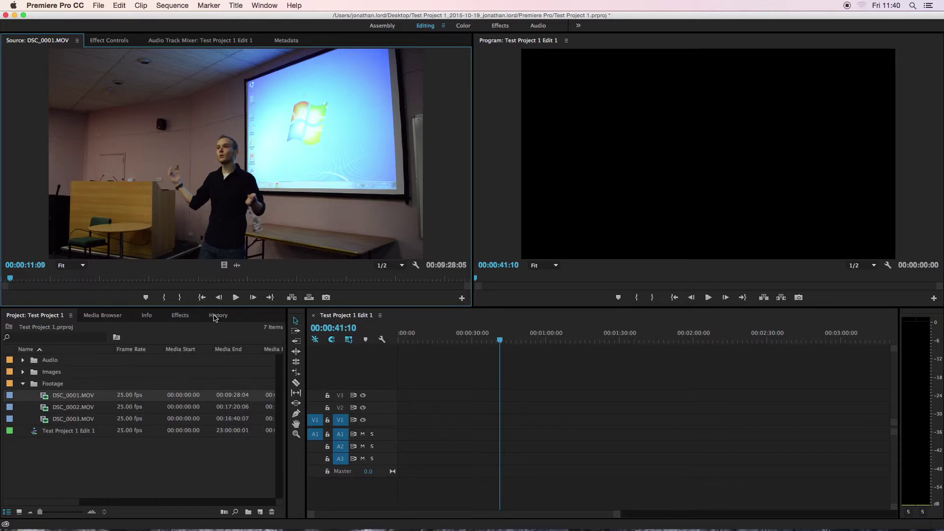
Step: Mark an In point at 00:00:00:15 and an Out point at 00:00:44:06 on DSC_0001.MOV in the Source Monitor
drag(9, 280, 2, 280)
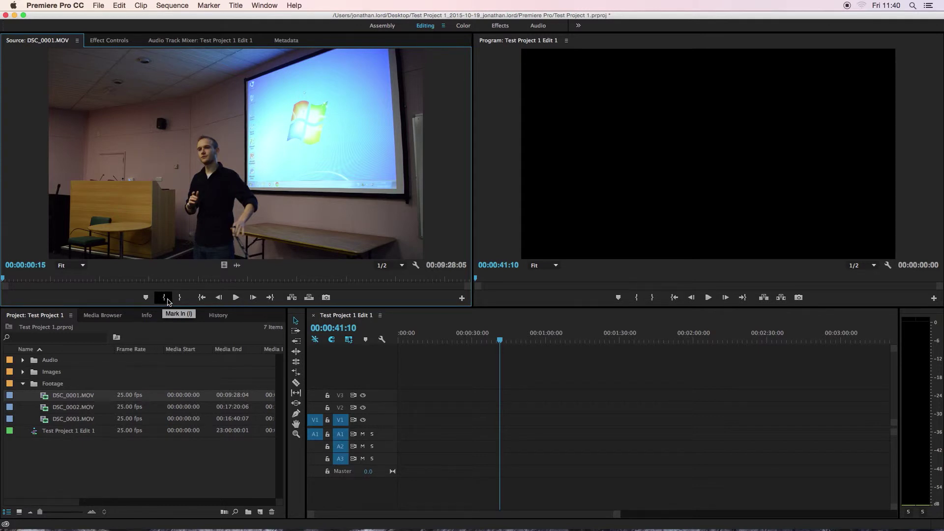
click(166, 299)
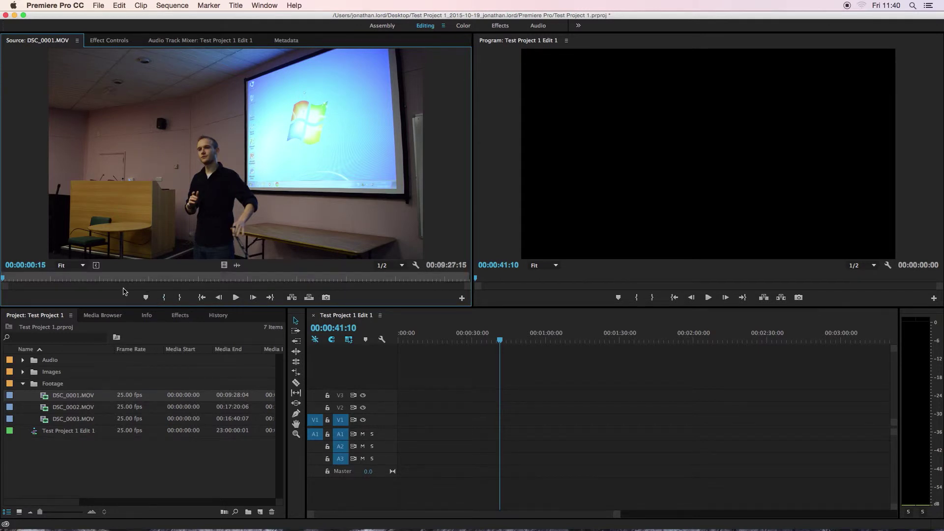
drag(4, 279, 40, 287)
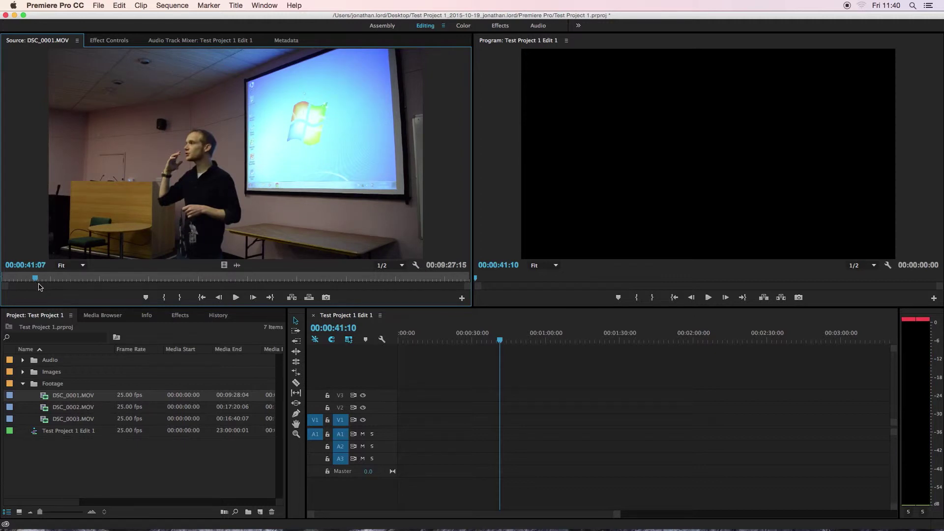
key(space)
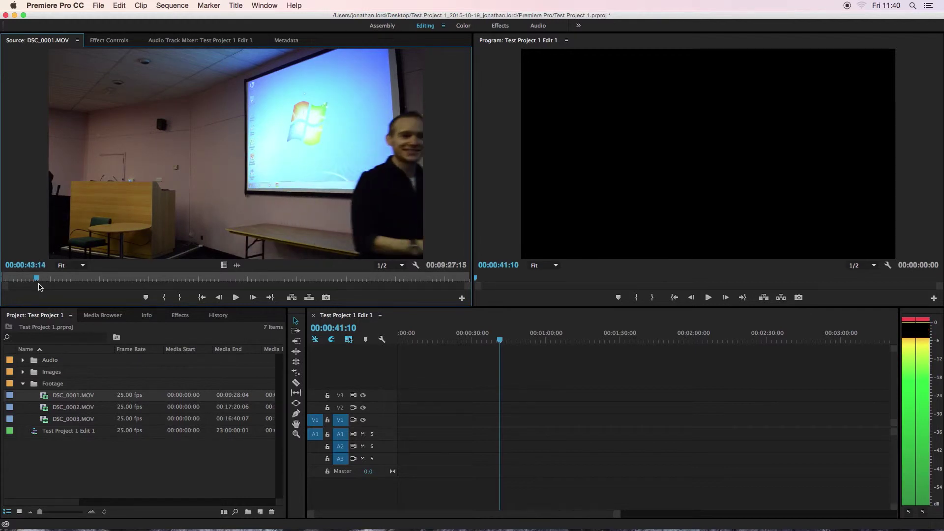
key(space)
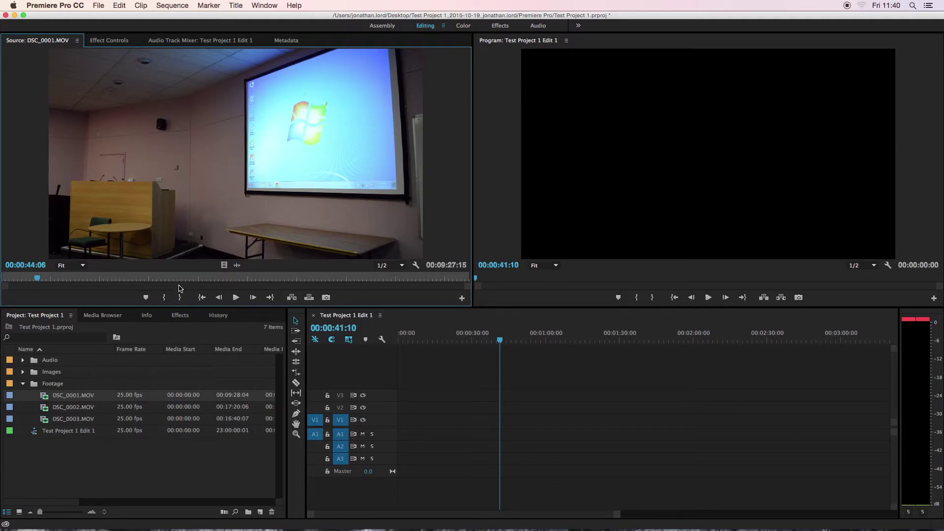
key(o)
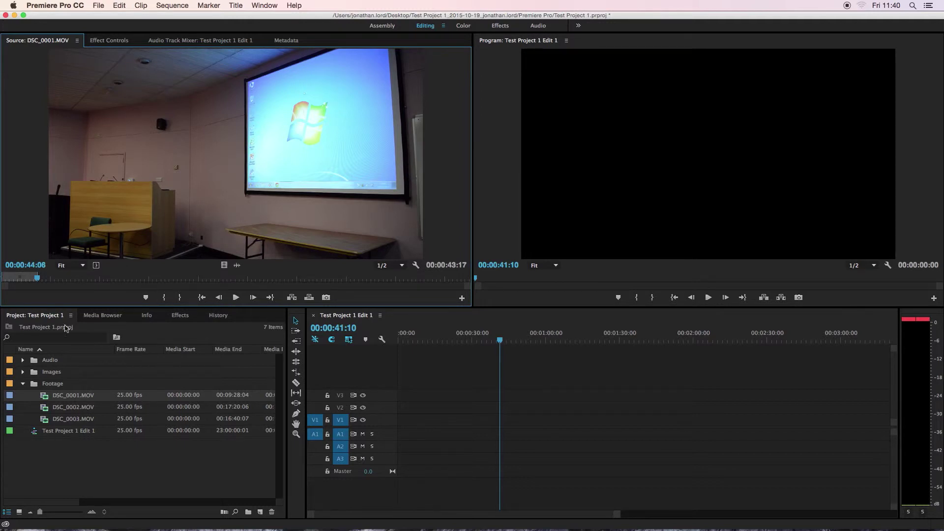
Step: Place the marked section of DSC_0001.MOV at the start of tracks V1 and A1, and move the sequence playhead to about 00:00:00:05
mouse_move(32, 283)
mouse_down()
mouse_move(6, 283)
mouse_move(33, 283)
mouse_up()
drag(233, 210, 400, 430)
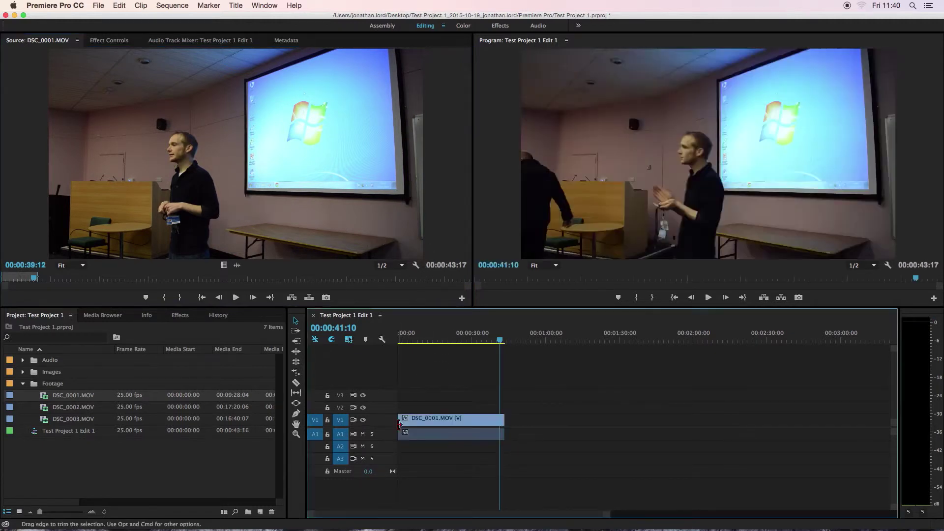
drag(453, 337, 401, 351)
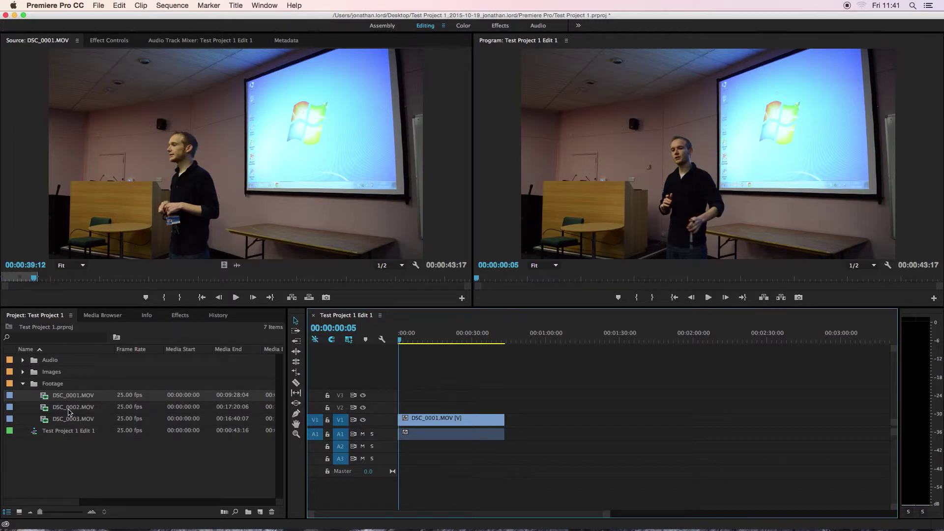
Step: Place a second copy of DSC_0001.MOV from the Footage bin further along V1, scrub the source to about 00:00:53:06, and undo the placement
drag(84, 394, 569, 419)
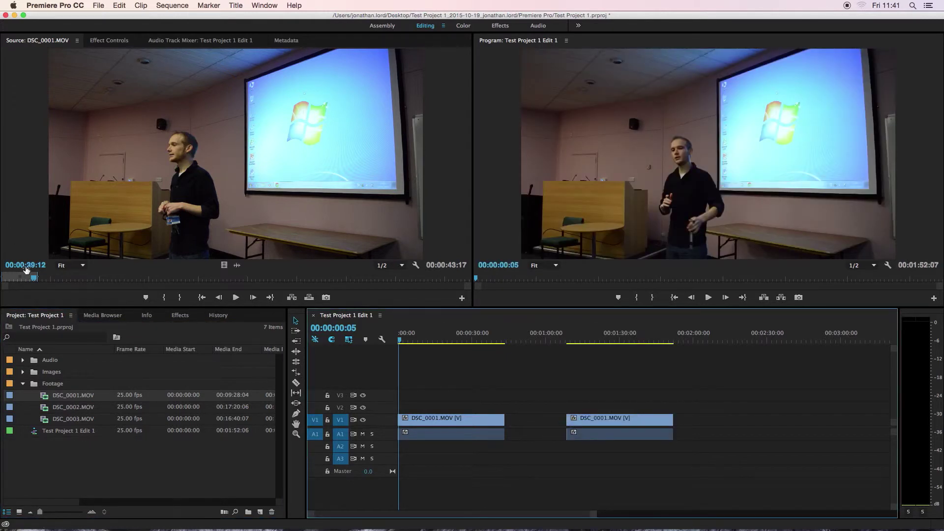
drag(35, 278, 45, 278)
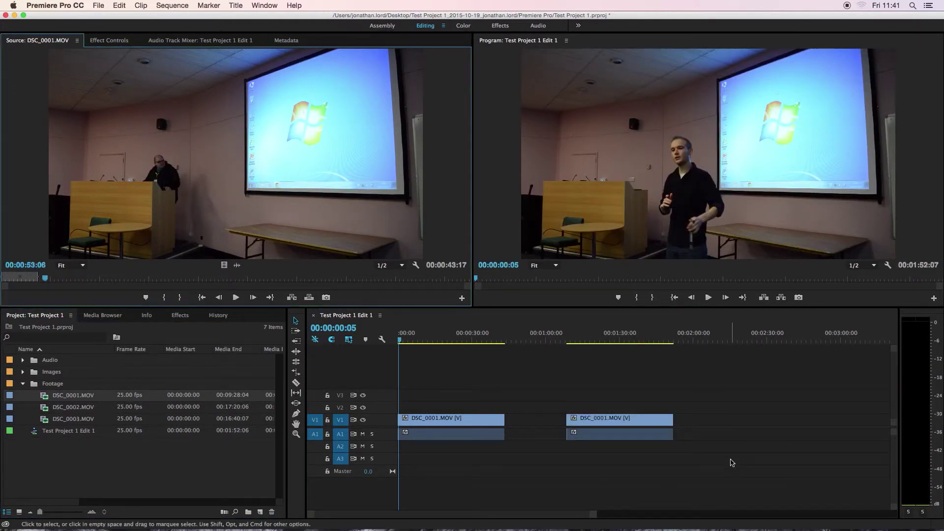
key(super+z)
Step: Place the whole DSC_0002.MOV clip on V1 at about 00:01:00:00 and scrub the sequence to about 00:13:24:17
click(72, 409)
drag(44, 413, 546, 422)
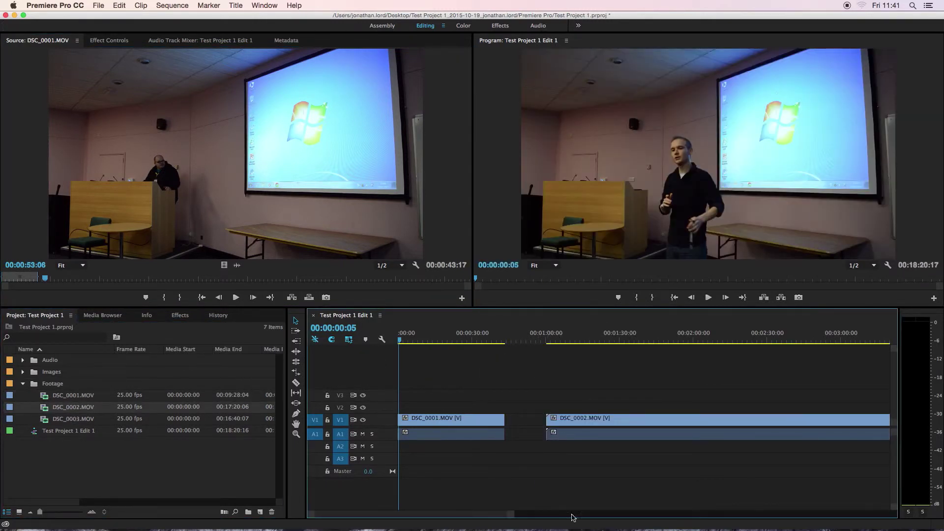
drag(511, 514, 830, 514)
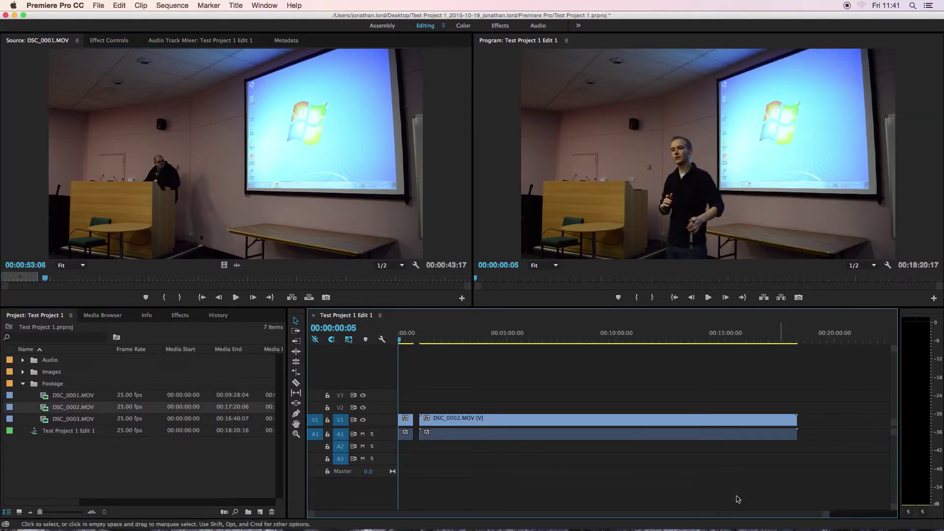
drag(442, 339, 692, 355)
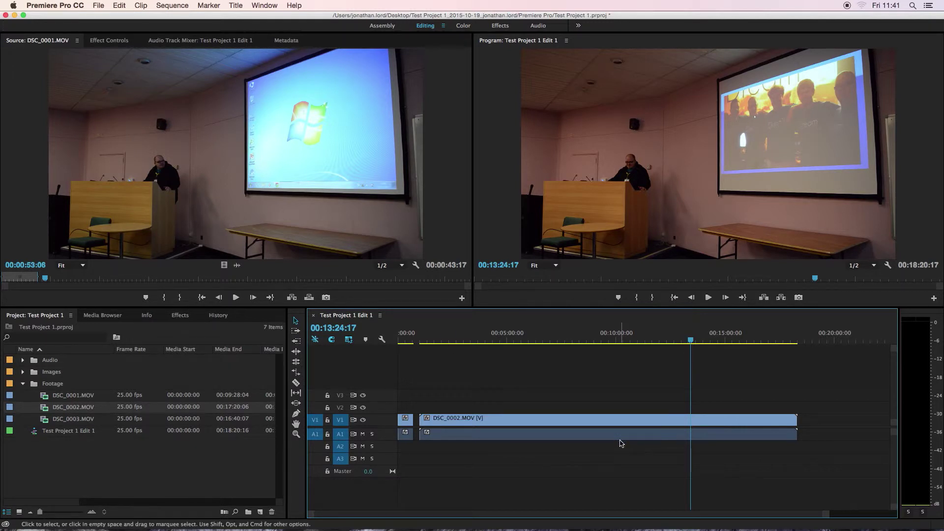
Step: Delete the DSC_0002.MOV clip from the timeline and return the sequence playhead to 00:00:00:00
click(595, 420)
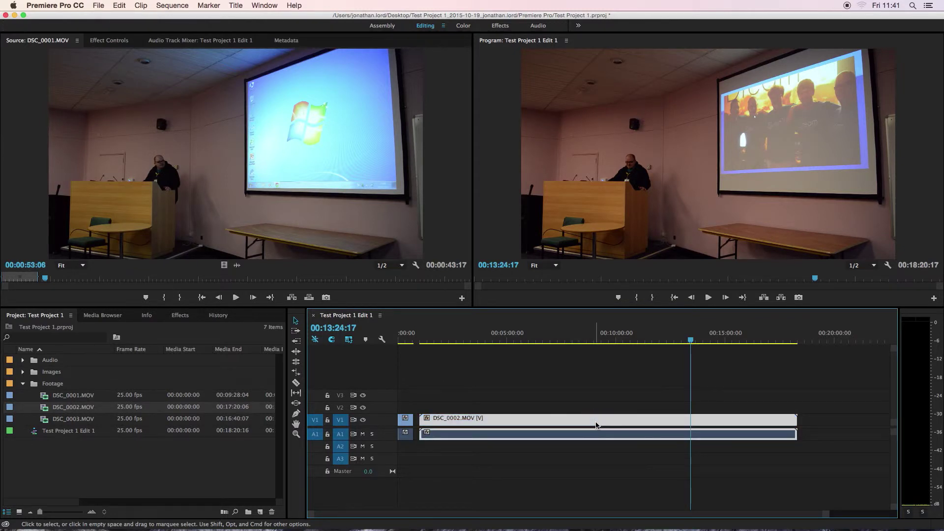
key(Delete)
drag(412, 335, 291, 315)
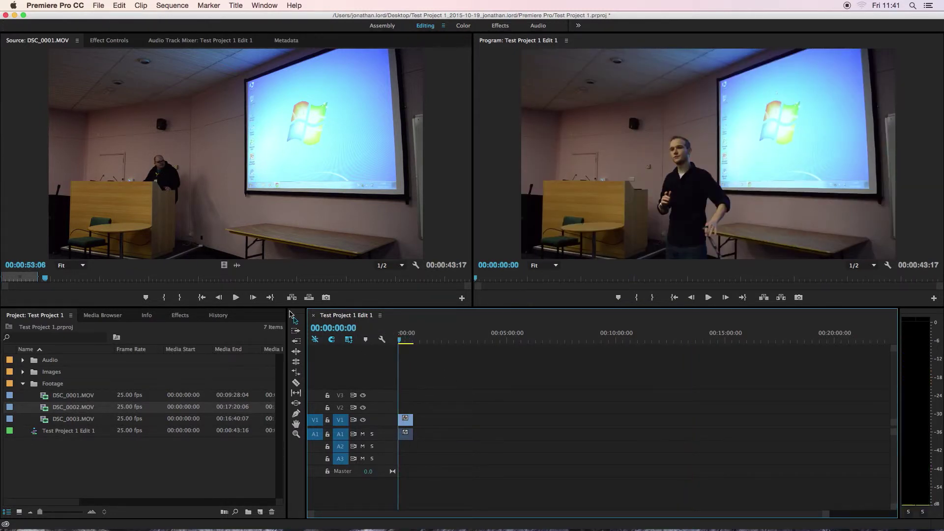
Step: Mark DSC_0001.MOV from 00:03:53:21 to 00:05:23:14 in the Source Monitor and place that section directly after the first clip on V1
drag(61, 280, 193, 278)
key(i)
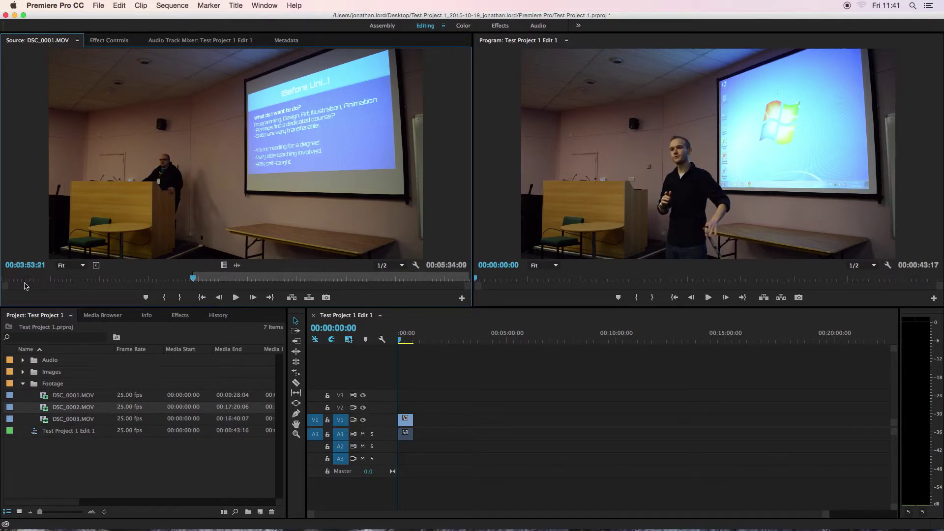
drag(195, 281, 268, 282)
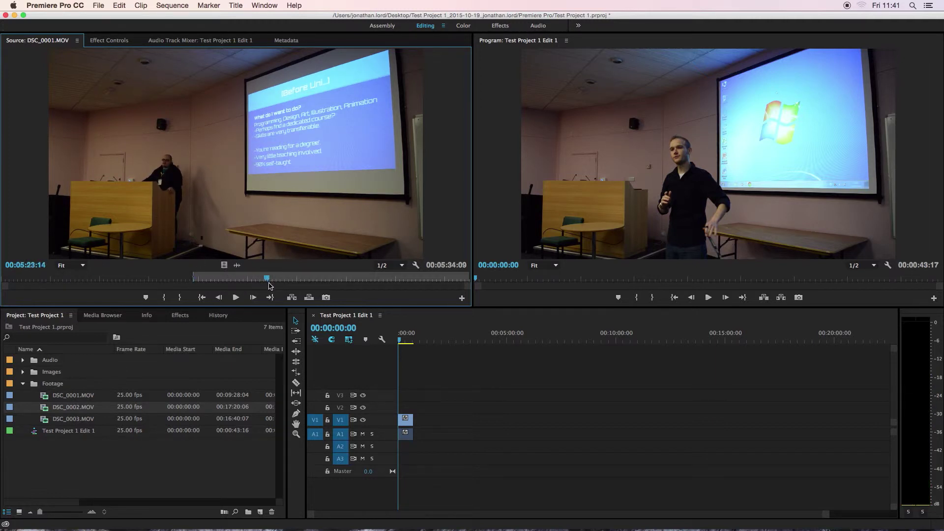
key(o)
drag(318, 210, 414, 421)
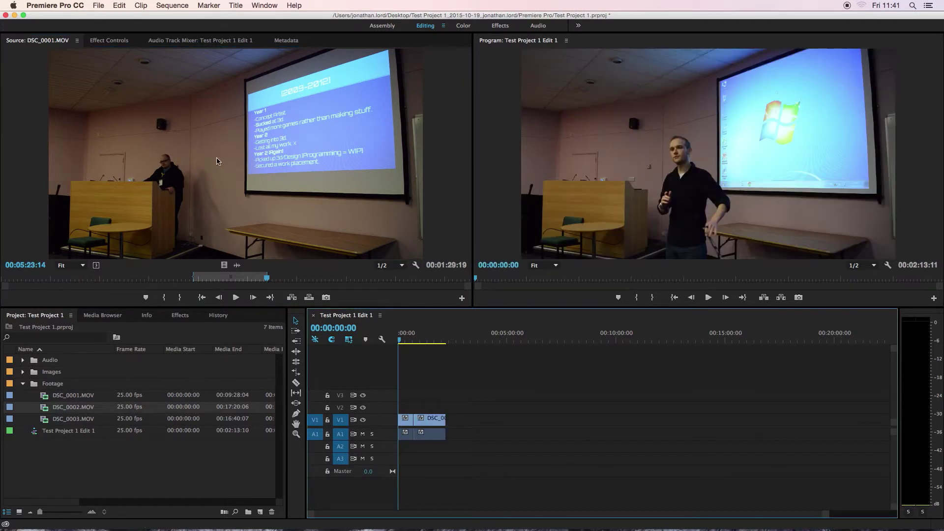
Step: Add the same marked source section again at the end of the sequence, and delete that third clip
drag(213, 149, 451, 426)
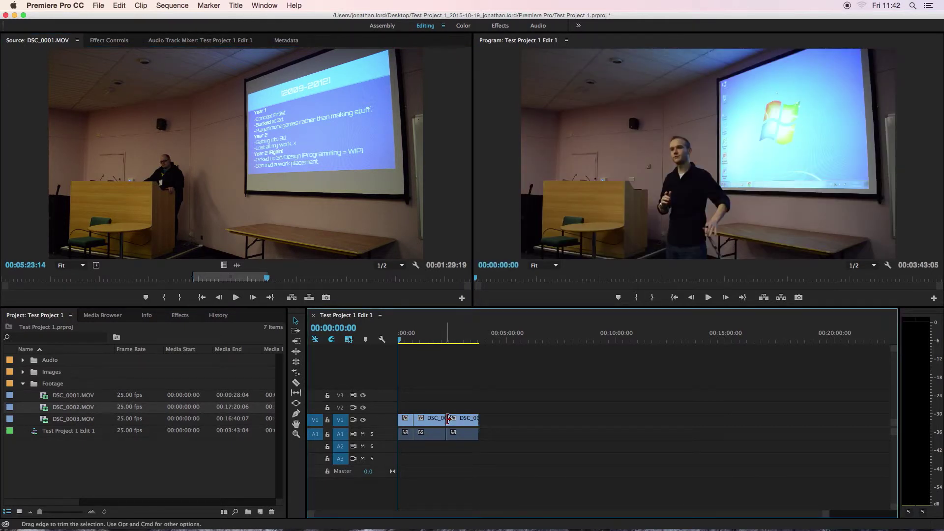
click(463, 423)
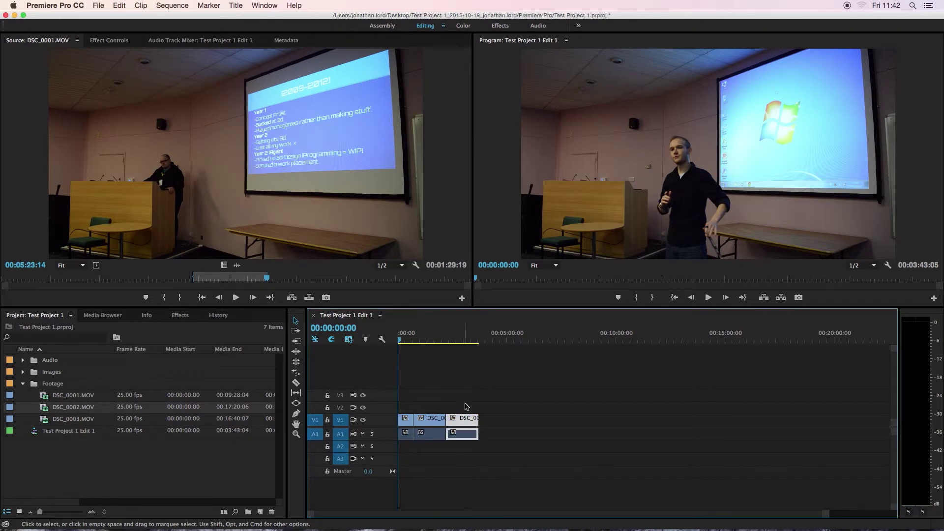
click(466, 406)
click(465, 422)
key(Delete)
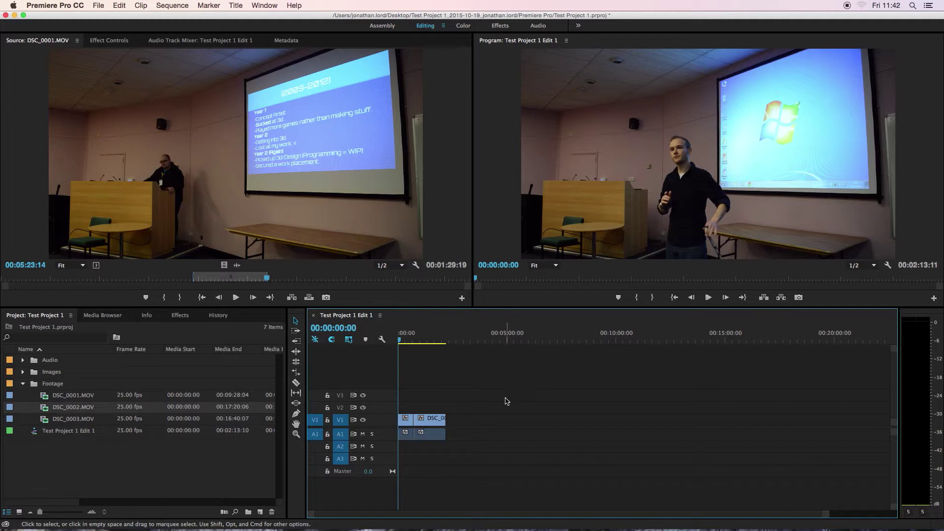
Step: Preview the sequence by scrubbing across both clips and playing it briefly from about 00:00:20:17
click(426, 341)
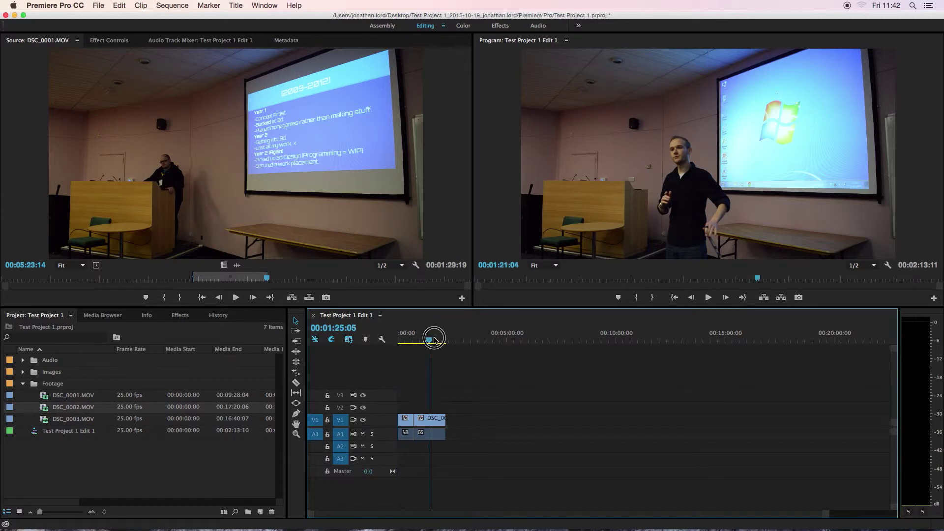
drag(426, 341, 401, 342)
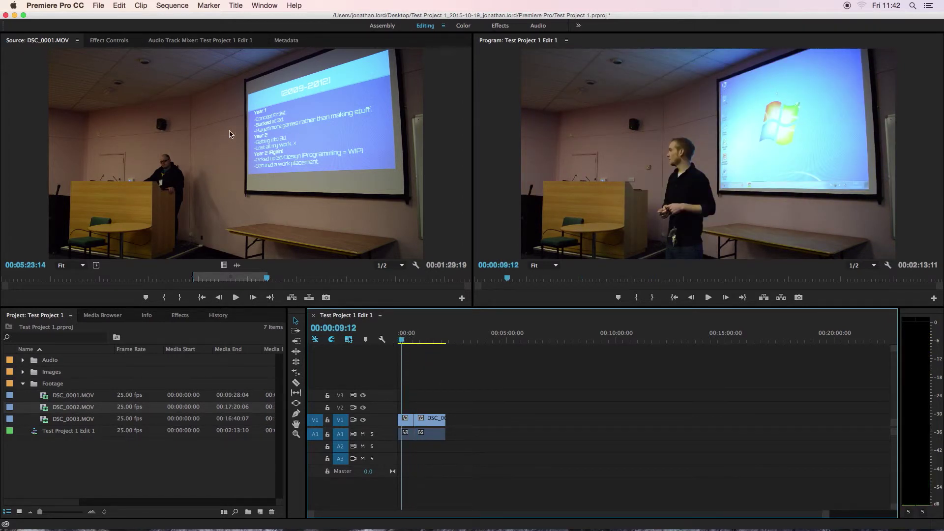
mouse_move(412, 342)
mouse_down()
mouse_move(404, 345)
mouse_move(421, 348)
mouse_up()
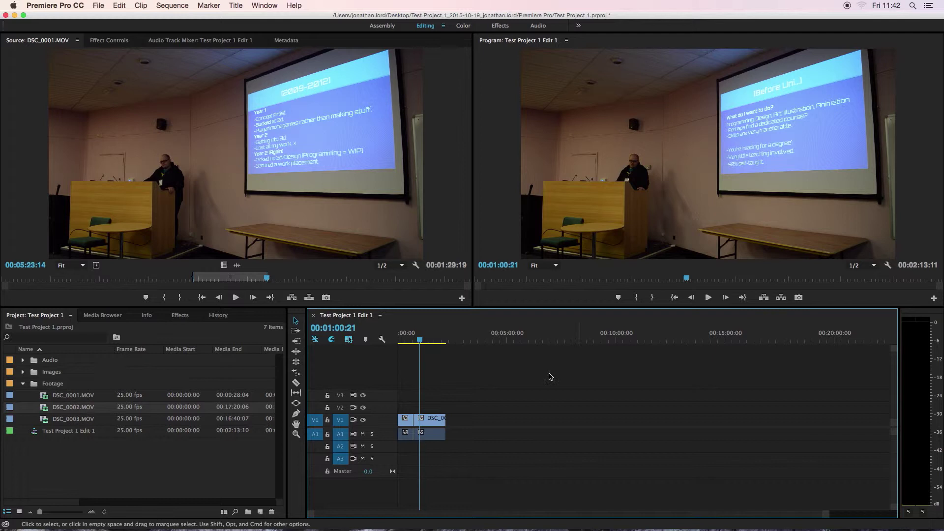
drag(686, 280, 546, 279)
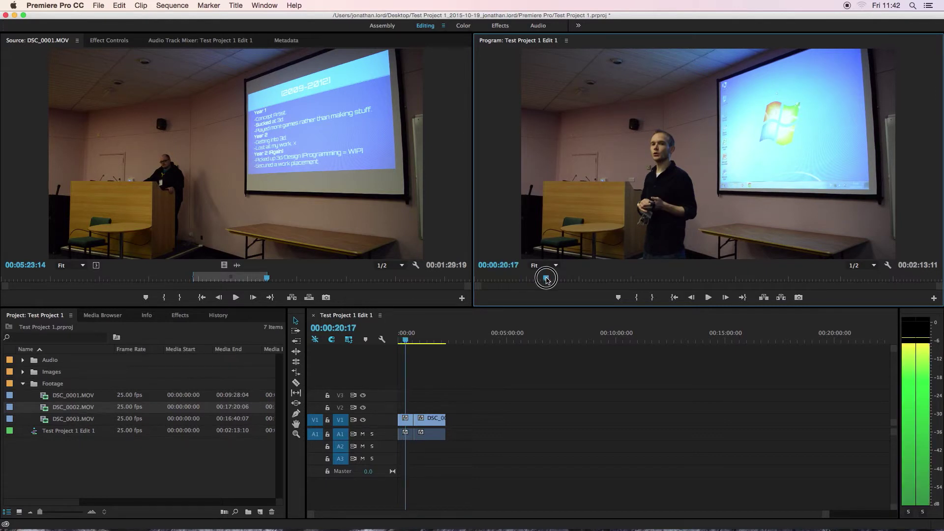
click(709, 297)
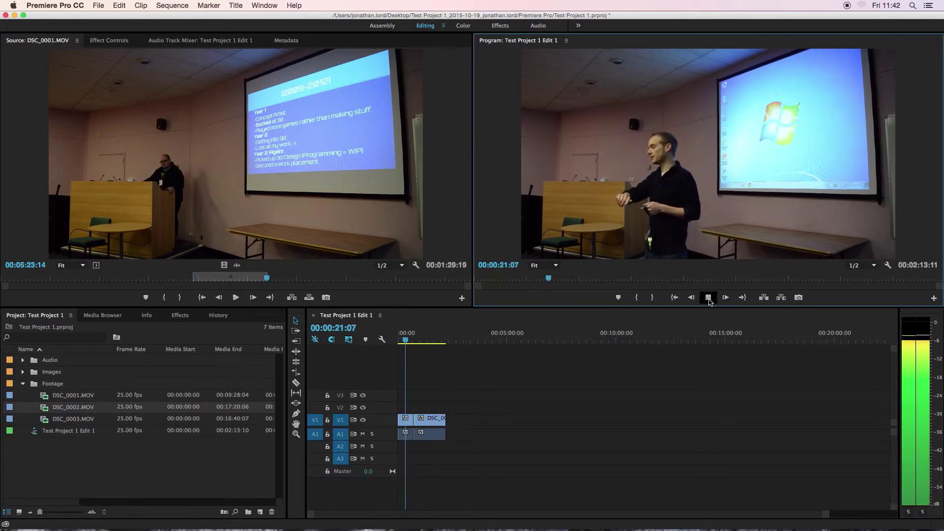
click(709, 297)
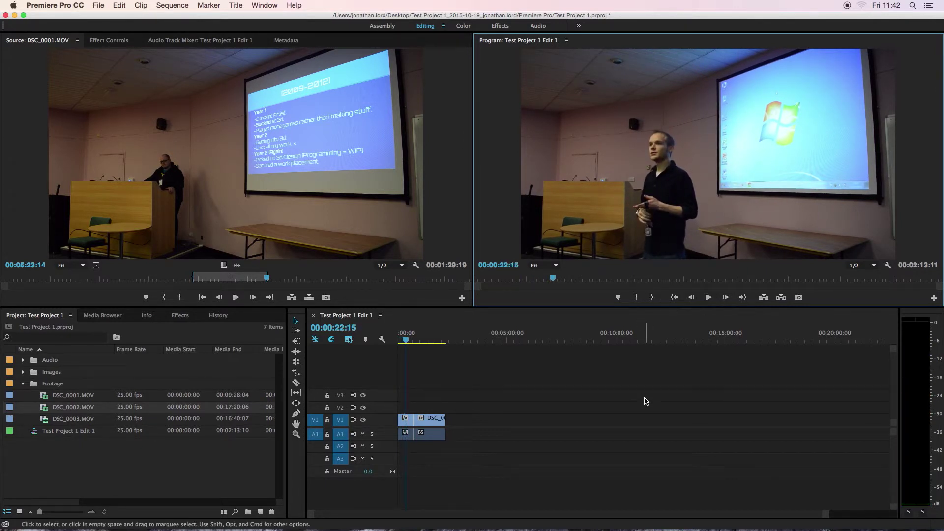
drag(404, 340, 404, 341)
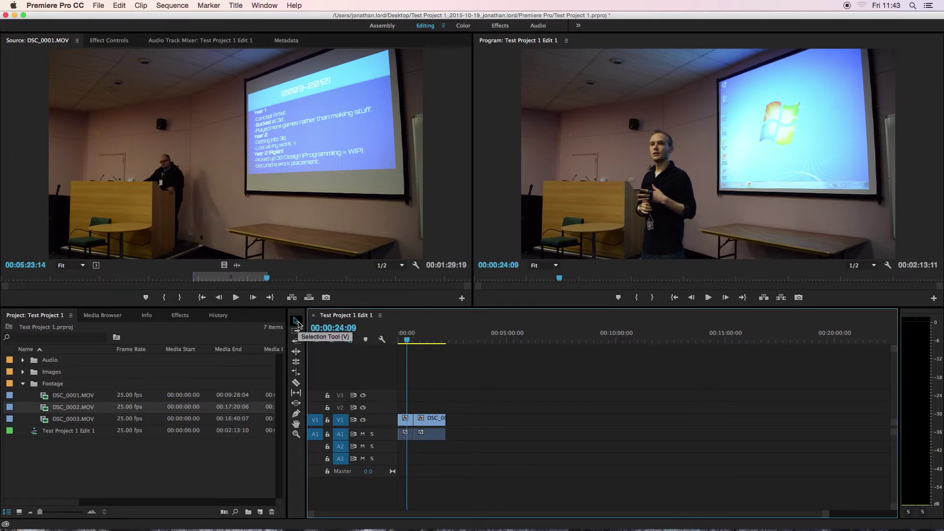
Step: Split the second timeline clip at about 00:01:26:14 with the Razor tool
mouse_move(428, 421)
mouse_down()
mouse_move(452, 422)
mouse_move(428, 421)
mouse_up()
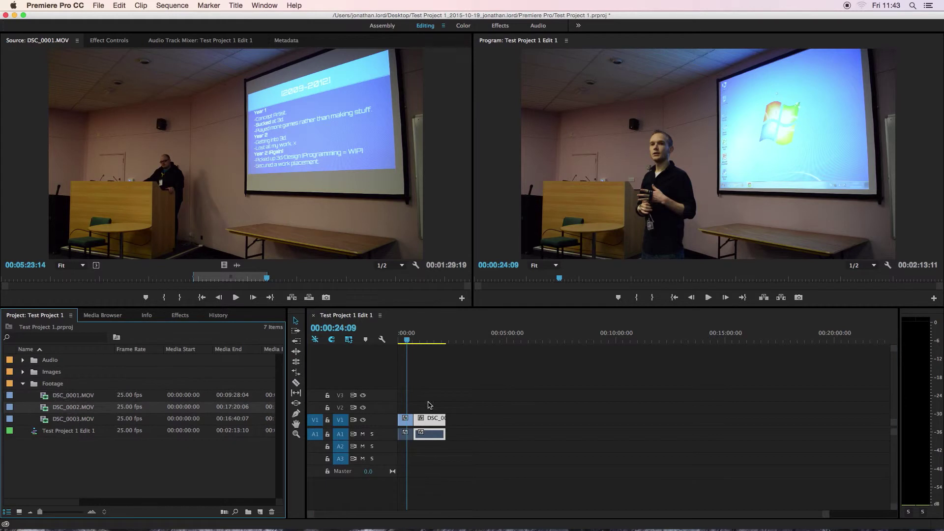
click(467, 383)
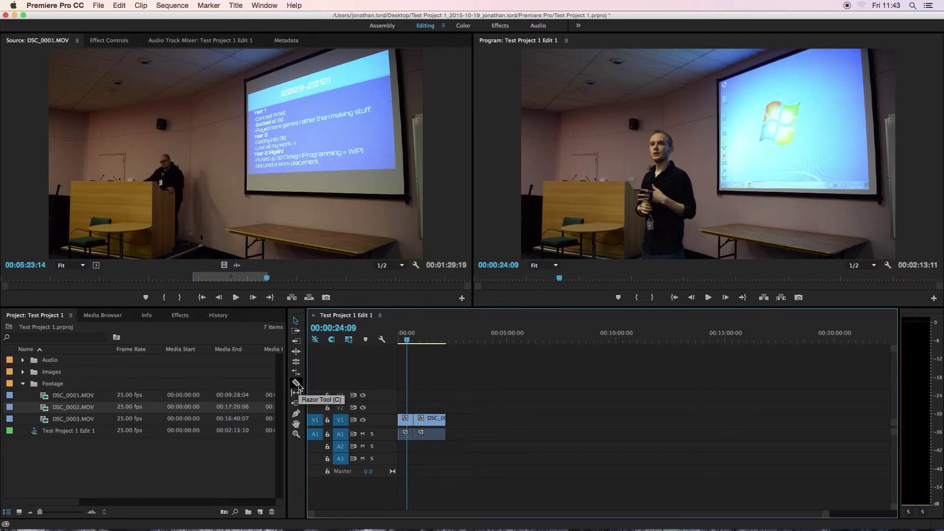
key(c)
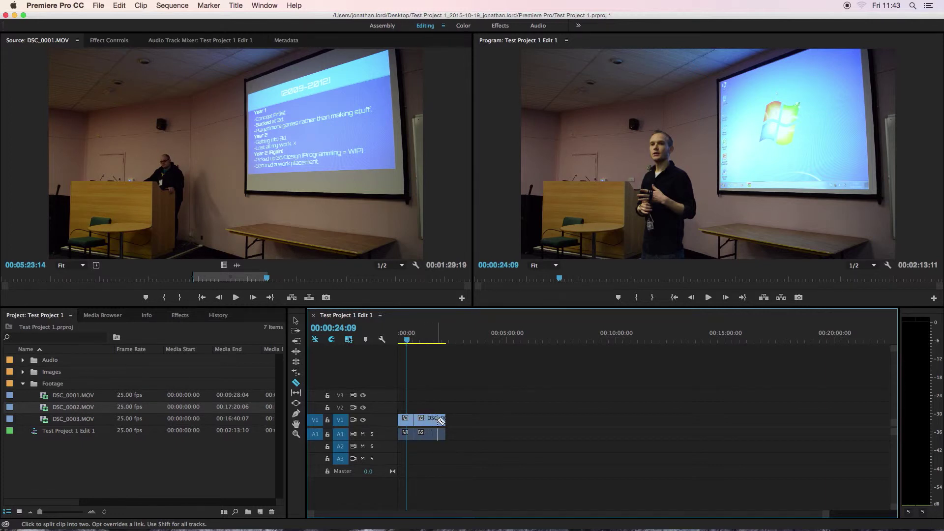
drag(409, 341, 429, 345)
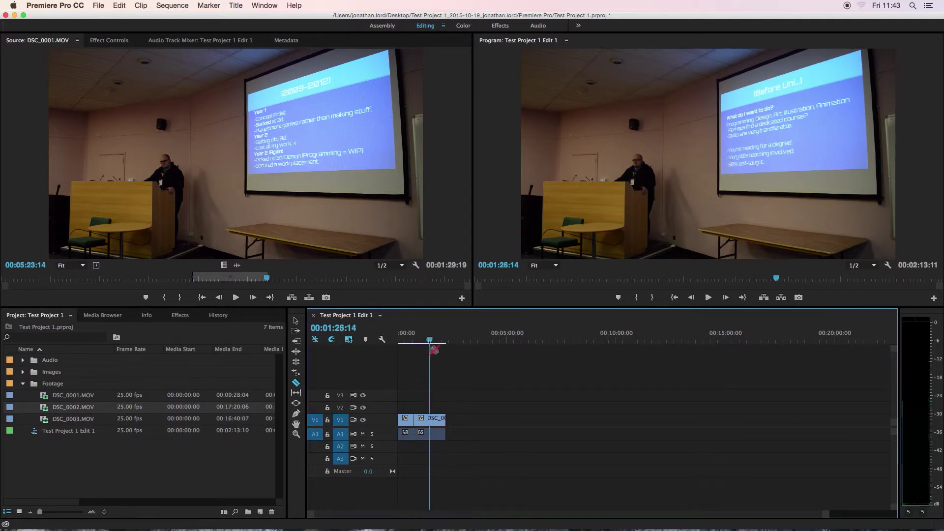
click(433, 421)
Step: Scrub the sequence playhead past the new cut and back to about 00:01:22:12
drag(431, 341, 444, 340)
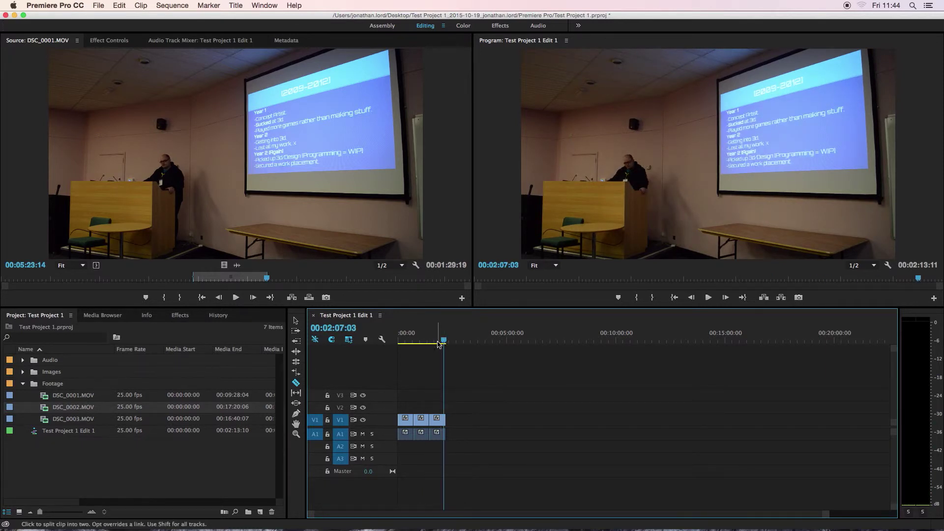
click(430, 341)
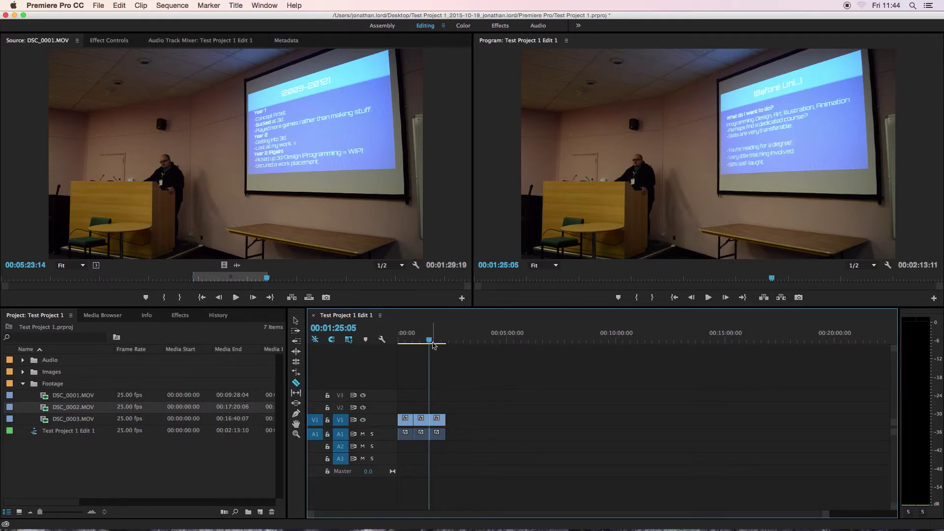
click(427, 341)
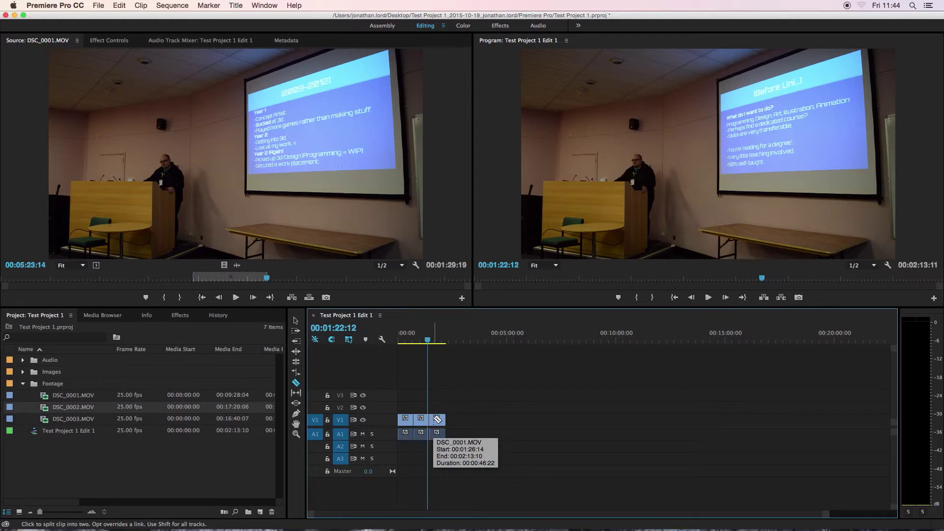
Step: Step the playhead frame by frame around 00:01:22:12 and stop it at 00:01:22:24 in the second clip
click(437, 419)
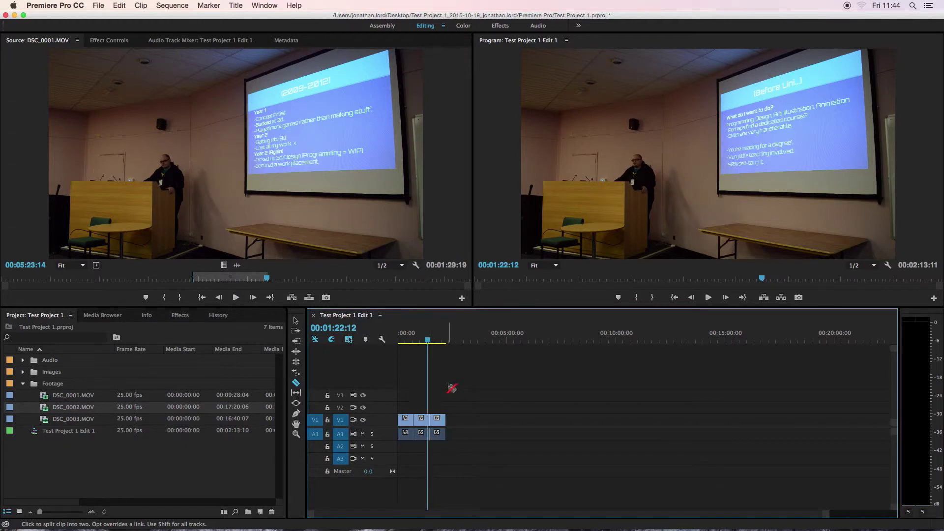
key(v)
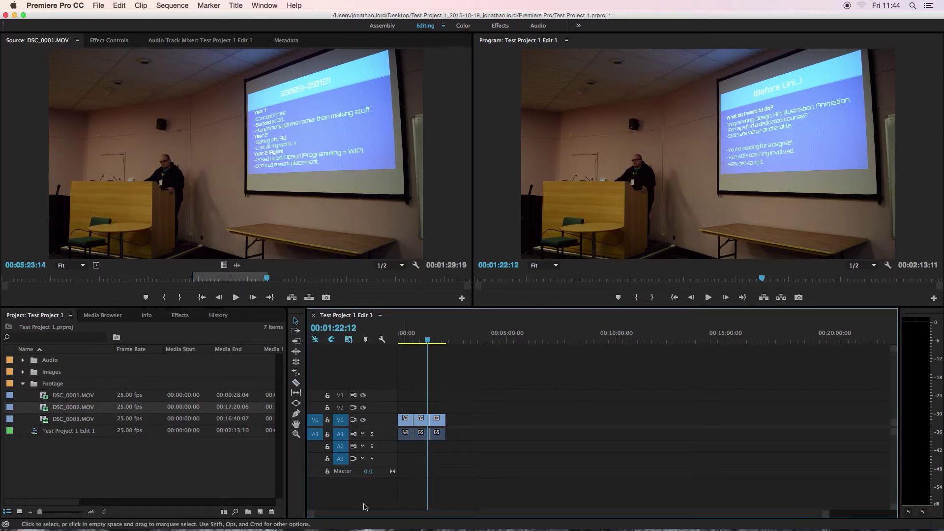
drag(744, 514, 674, 518)
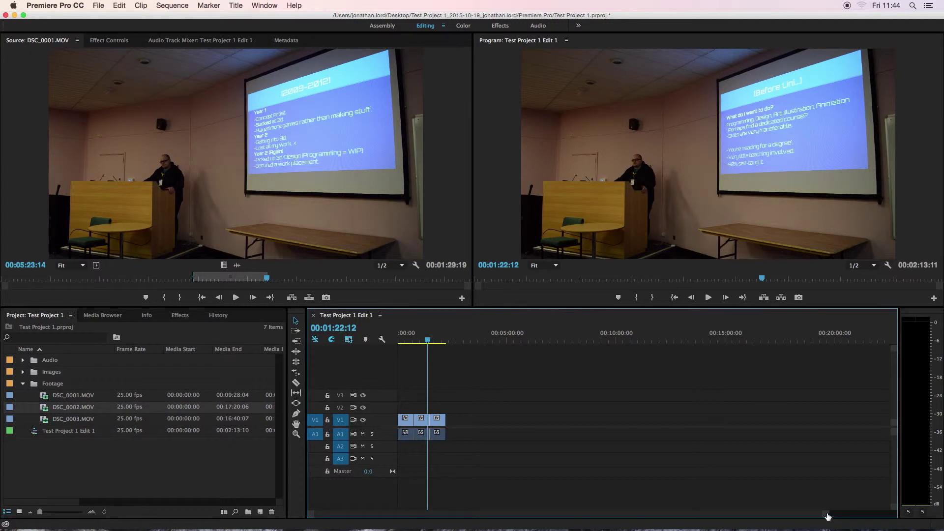
drag(827, 516, 871, 515)
drag(723, 516, 584, 514)
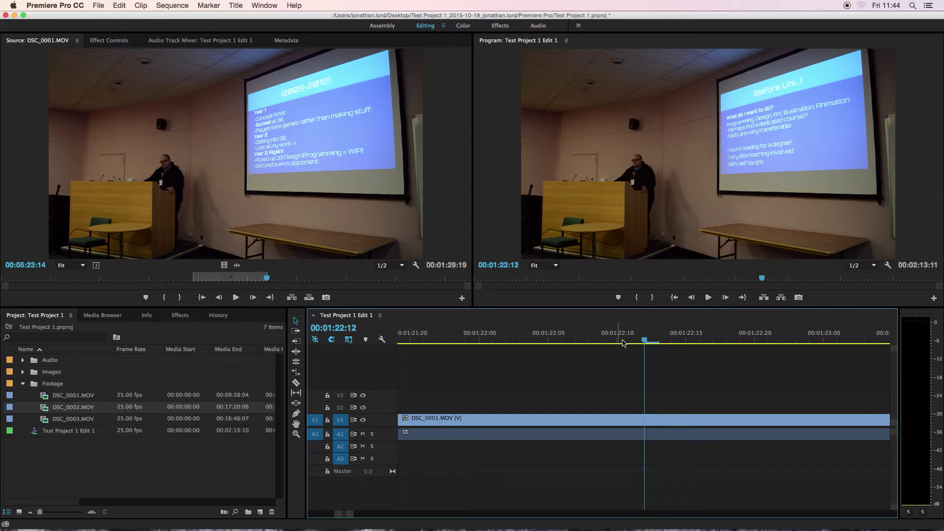
key(Right)
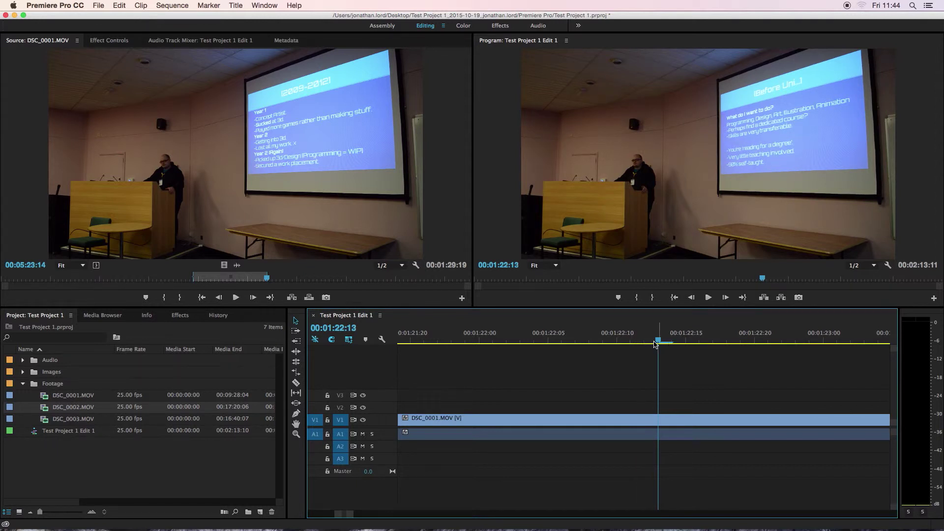
key(Left)
key(Left)
key(Left)
key(Right)
key(Right)
key(Right)
key(Right)
key(Right)
key(Right)
key(Right)
key(Right)
key(Right)
key(Right)
key(Right)
key(Right)
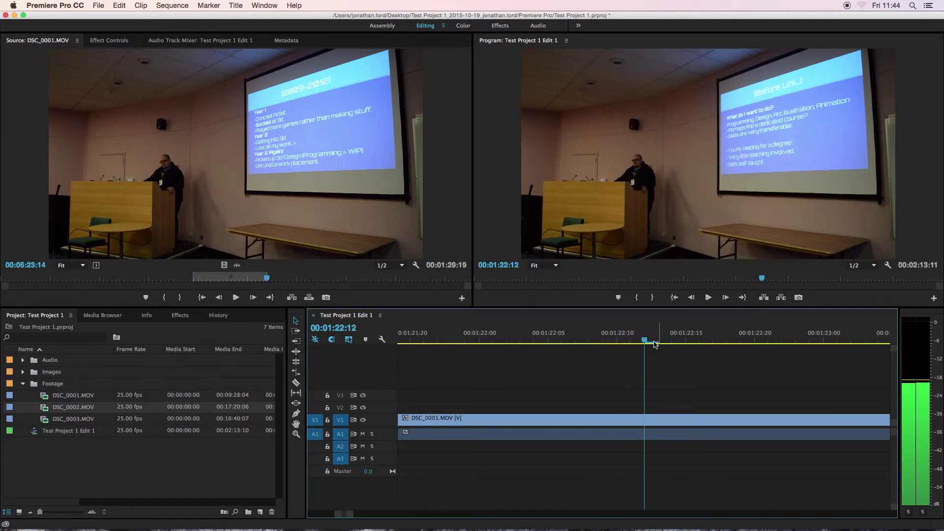
key(Right)
key(Right)
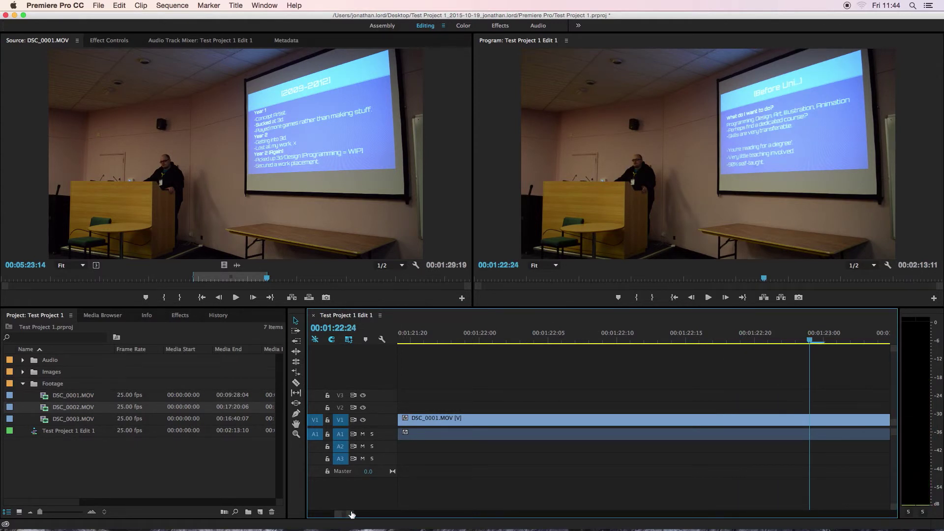
Step: Split the second timeline clip at 00:01:22:24 with the Razor tool, and move the playhead just past the cut
drag(353, 518, 394, 516)
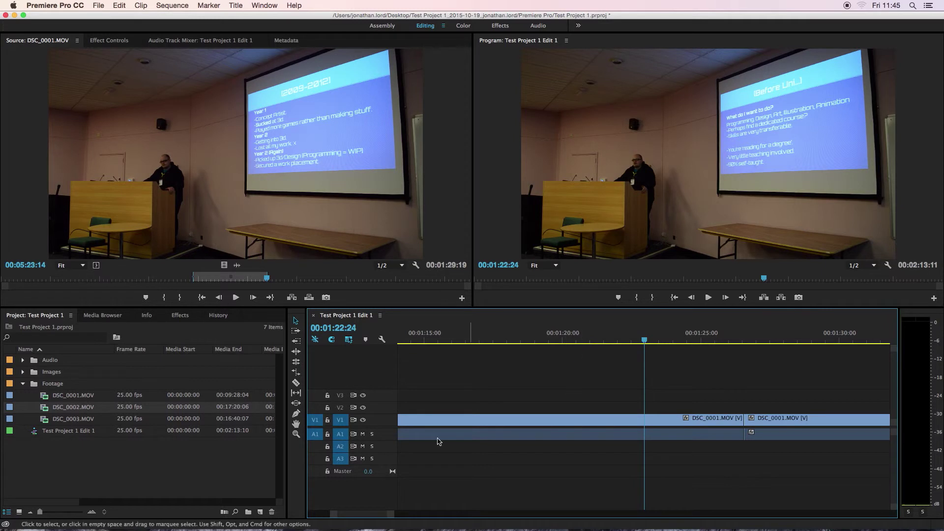
drag(385, 517, 307, 504)
key(c)
click(645, 419)
mouse_move(646, 342)
mouse_down()
mouse_move(670, 344)
mouse_move(649, 344)
mouse_move(656, 348)
mouse_up()
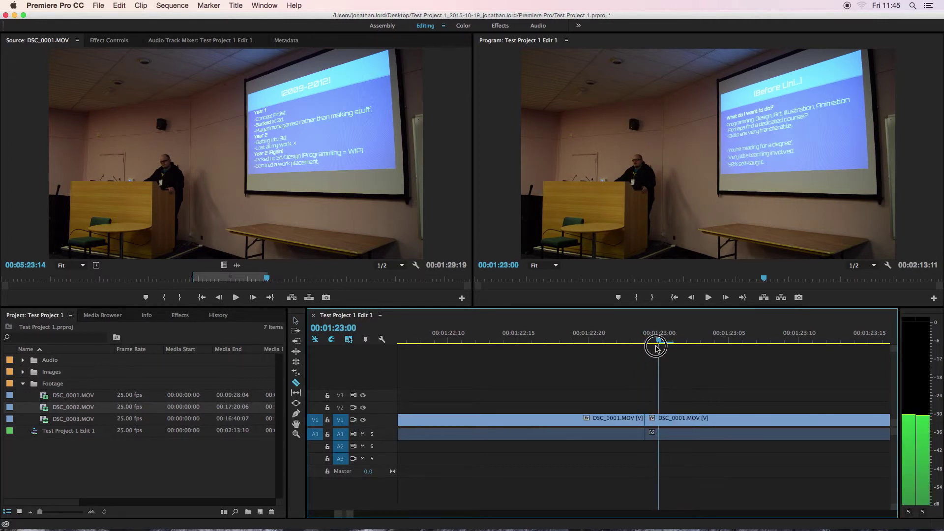
Step: Examine the short segment between the two cuts at different timeline scales, and scrub back to about 00:01:03:07
drag(350, 513, 508, 512)
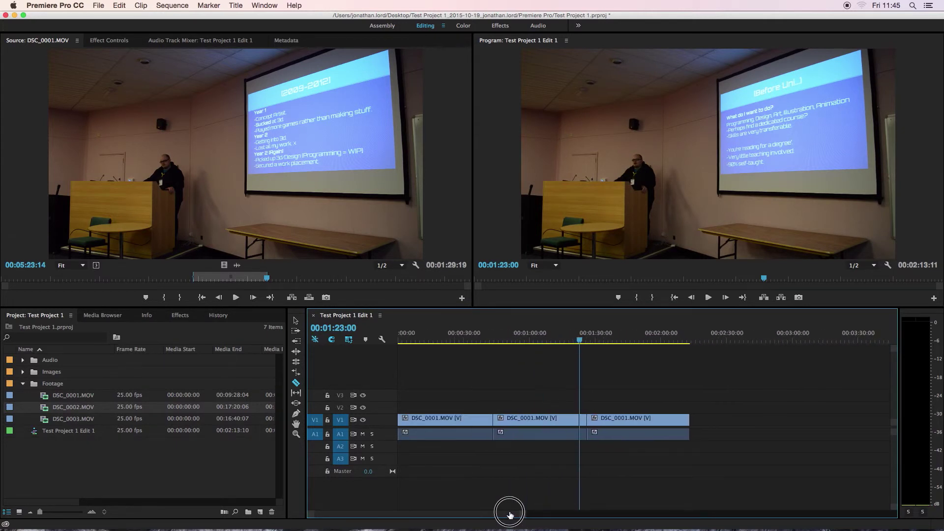
key(Left)
drag(585, 343, 584, 344)
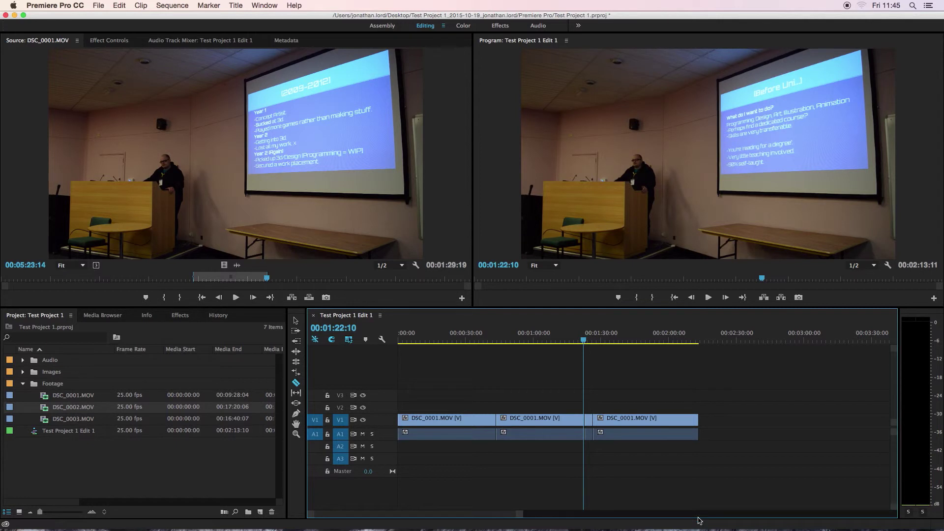
drag(514, 514, 457, 501)
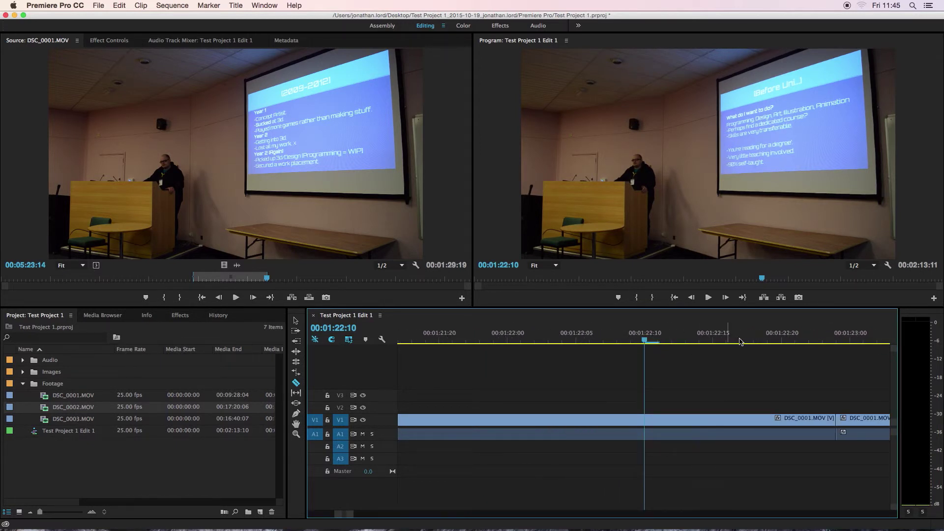
drag(354, 515, 544, 515)
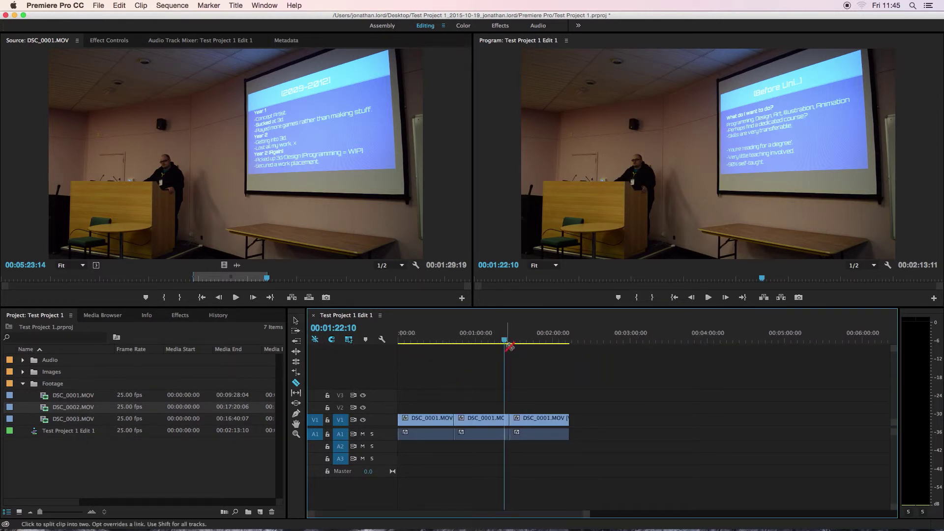
drag(504, 340, 479, 345)
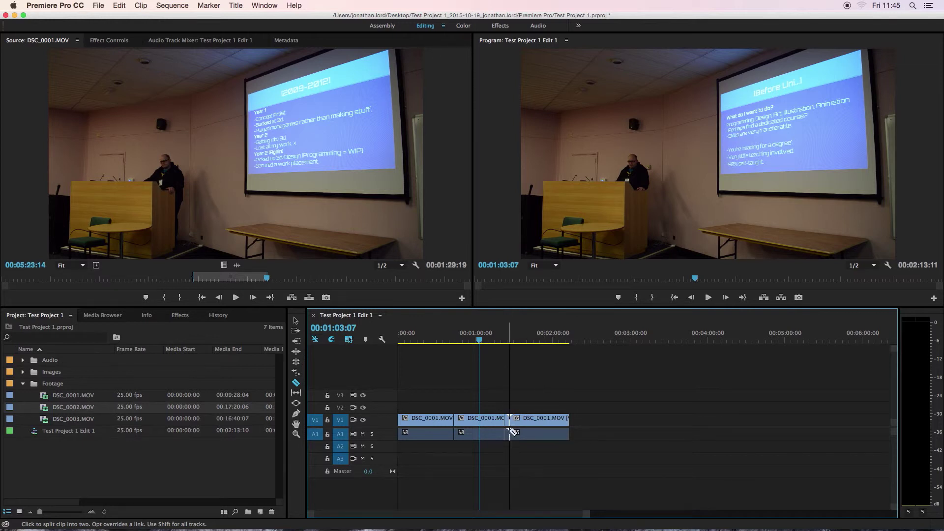
Step: Delete the short segment between the two cuts, and place the playhead in its gap at about 00:01:24:16
key(v)
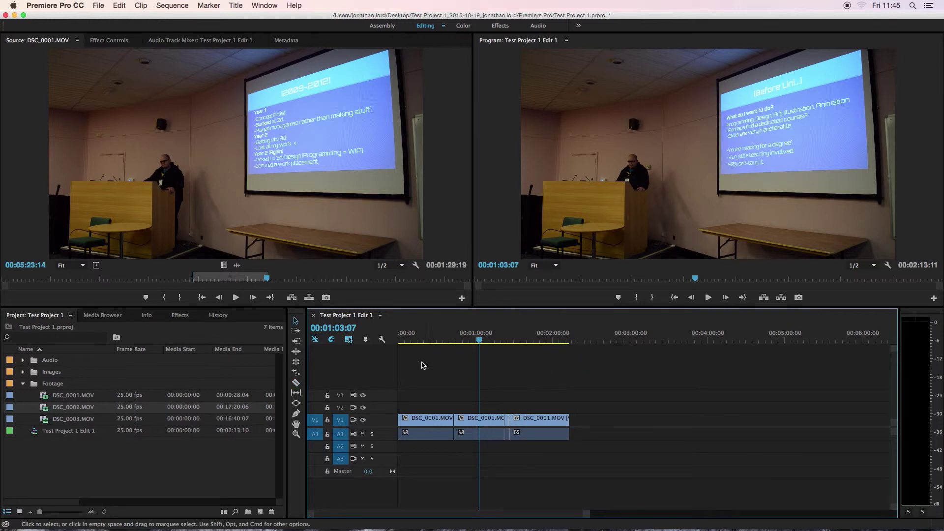
click(508, 424)
click(508, 340)
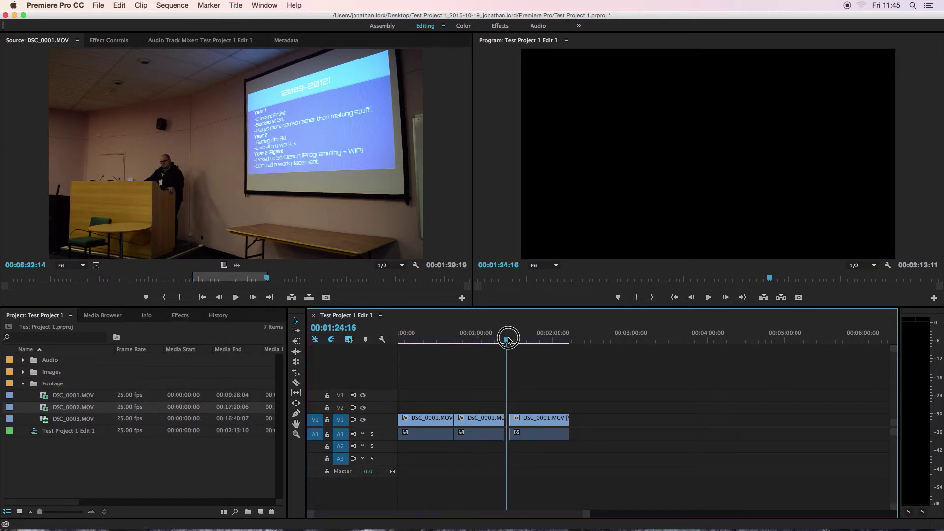
Step: Move the last clip about 19 seconds later, and delete the empty gap before it to close the sequence
drag(585, 518, 541, 513)
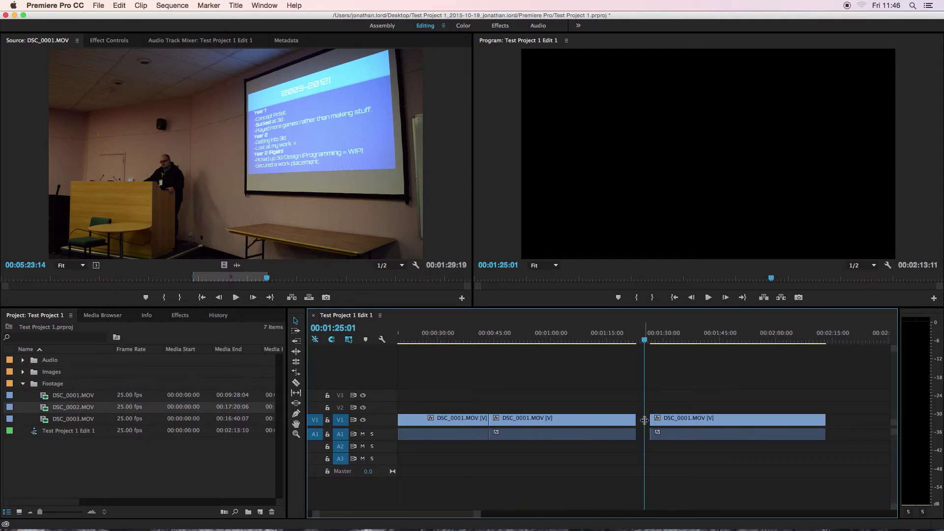
drag(675, 418, 771, 424)
click(674, 419)
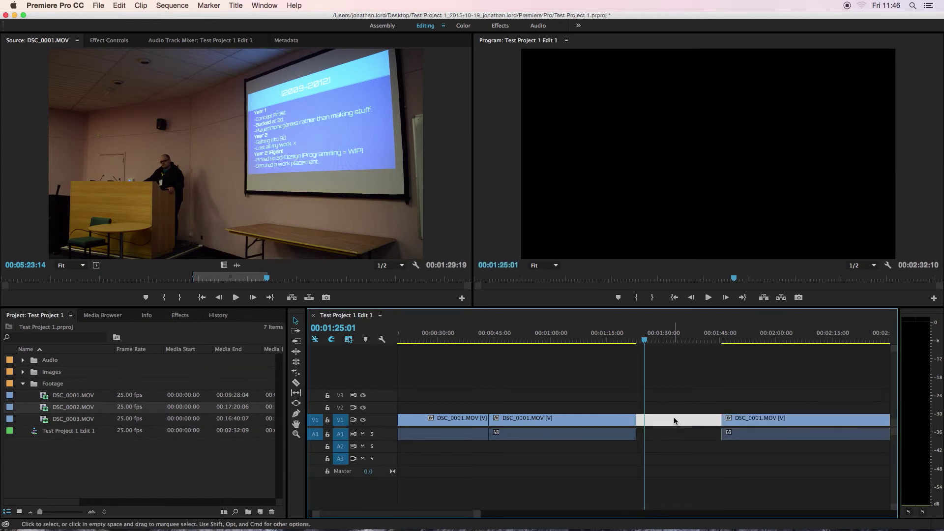
key(Delete)
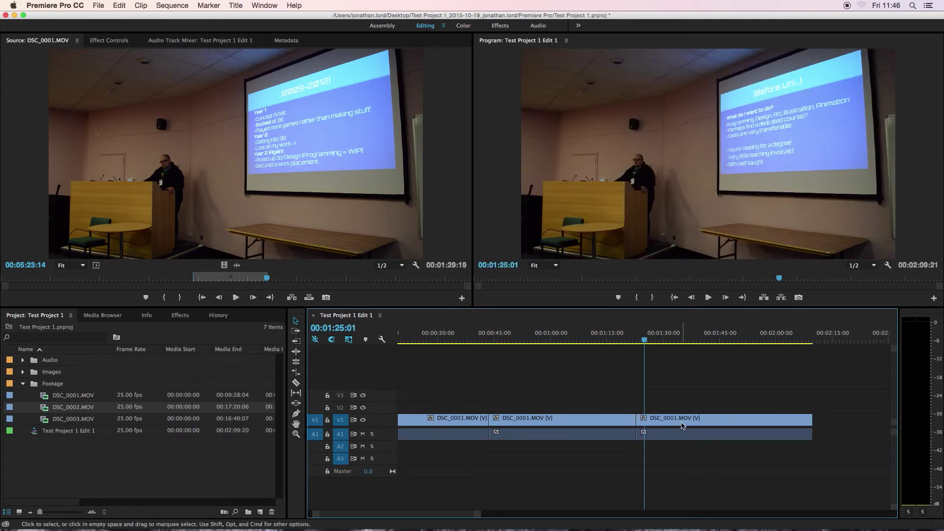
Step: Select the last clip and scrub around its join with the previous clip, ending at about 00:01:41:21
click(681, 426)
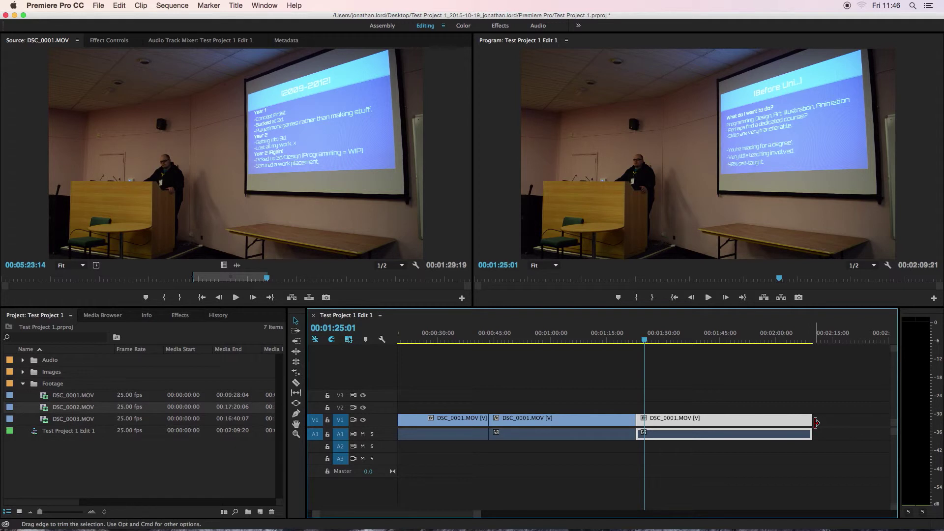
drag(621, 340, 623, 343)
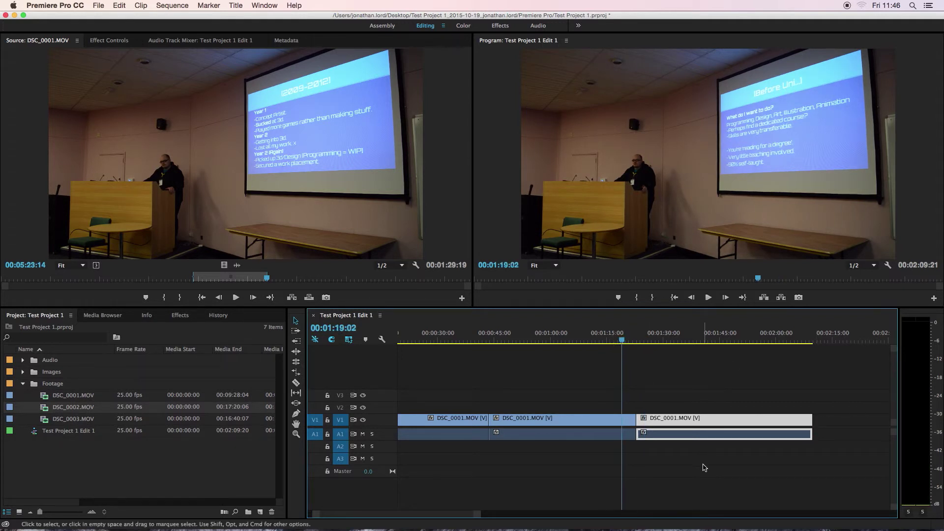
drag(478, 517, 538, 514)
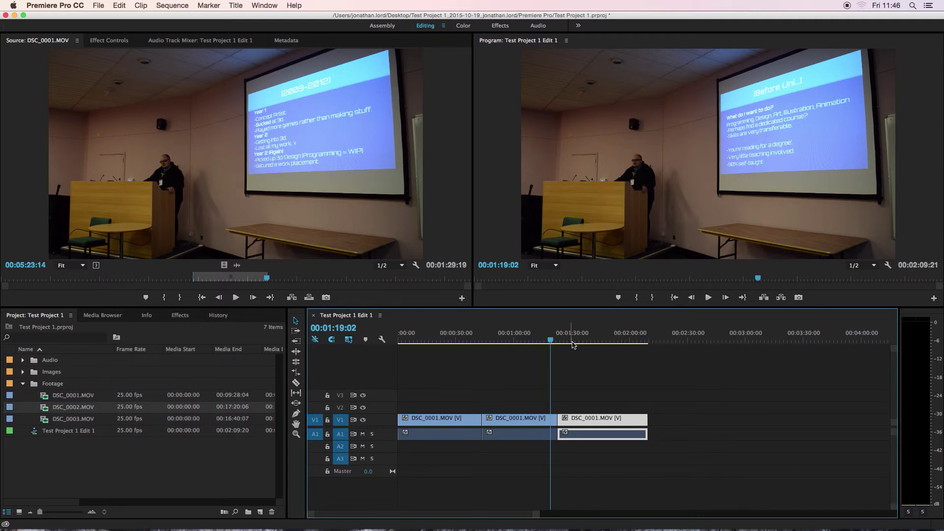
drag(583, 344, 594, 343)
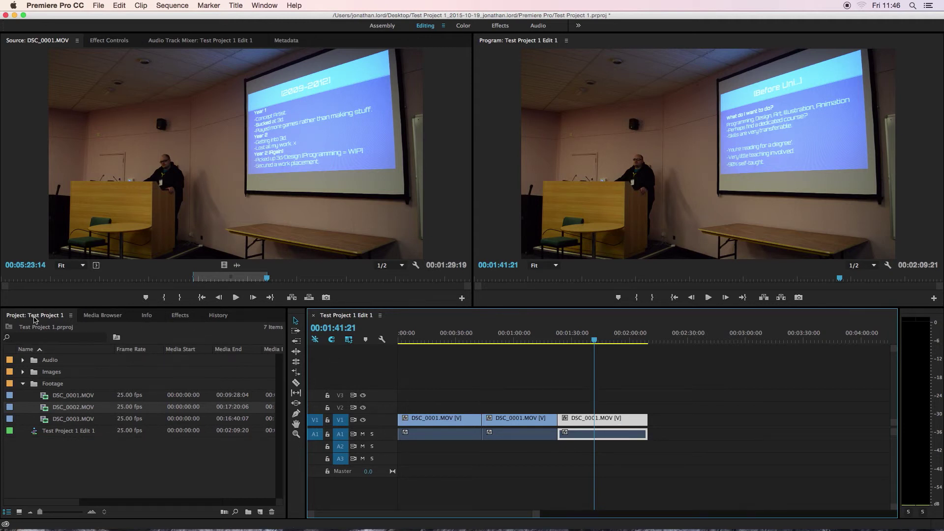
Step: Select DSC_0001.MOV in the Footage bin, and scrub the sequence back to about 00:01:15:16
click(96, 470)
click(68, 397)
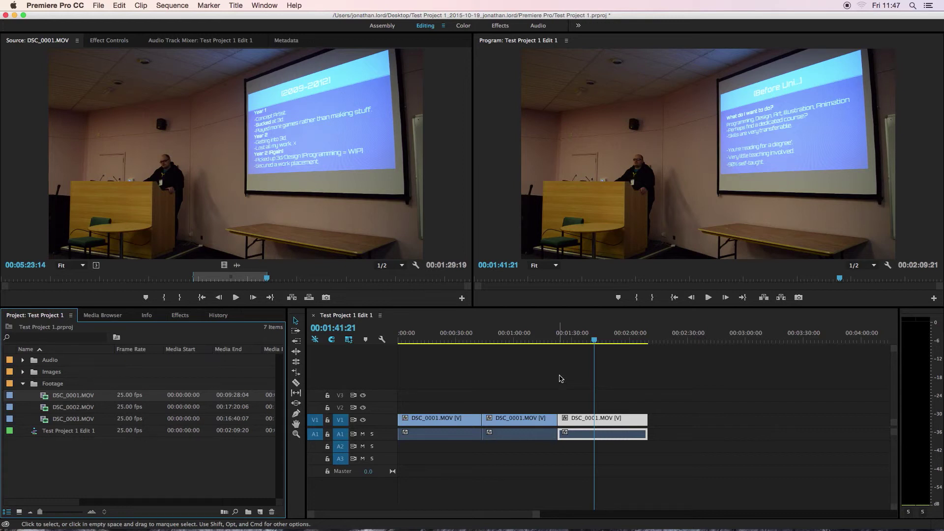
drag(594, 343, 541, 345)
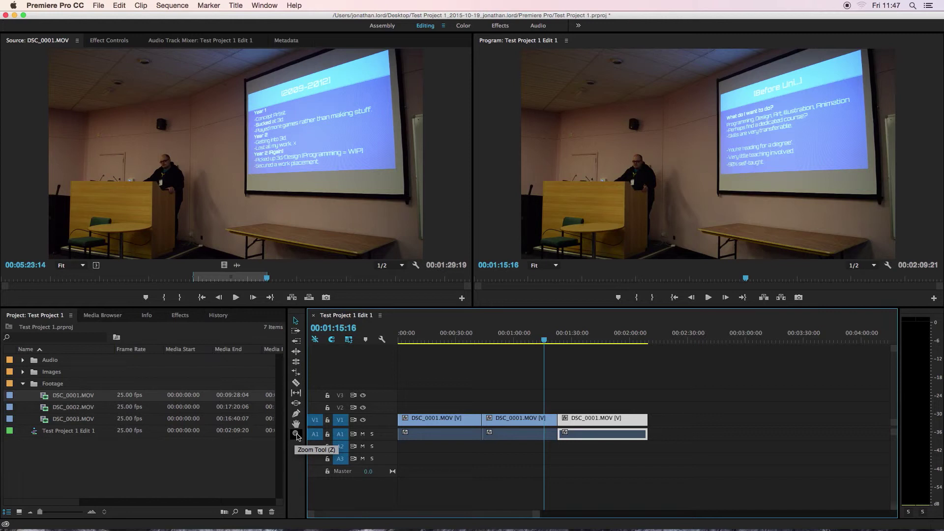
Step: Magnify the timeline around the last join with the Zoom tool, and zoom back out to show the whole sequence
key(z)
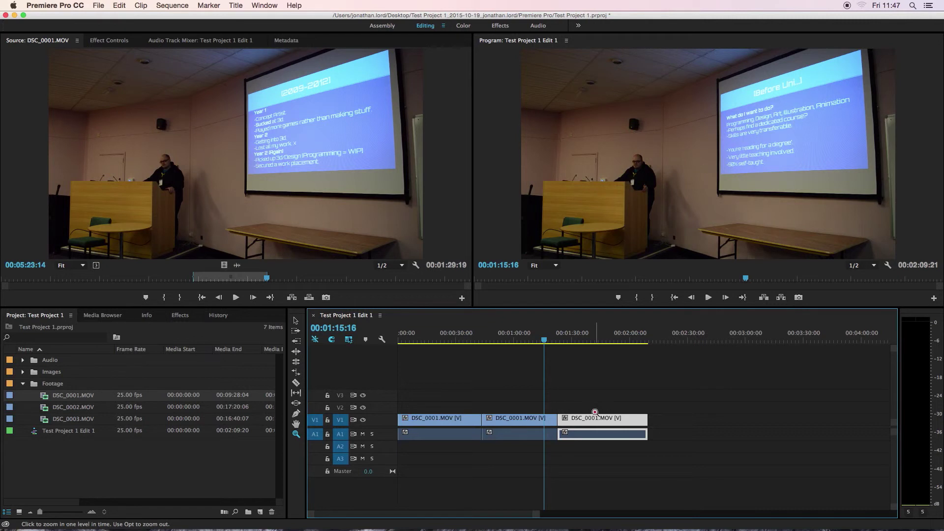
click(561, 421)
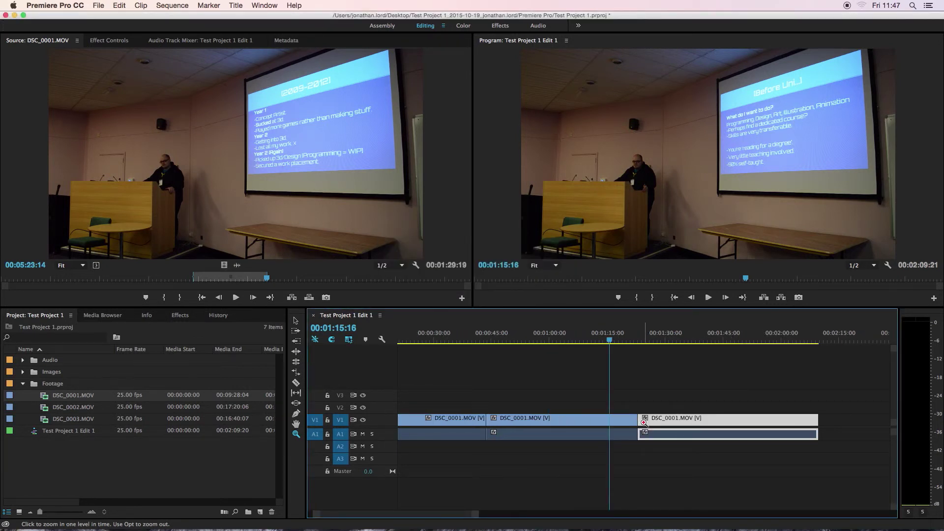
click(651, 422)
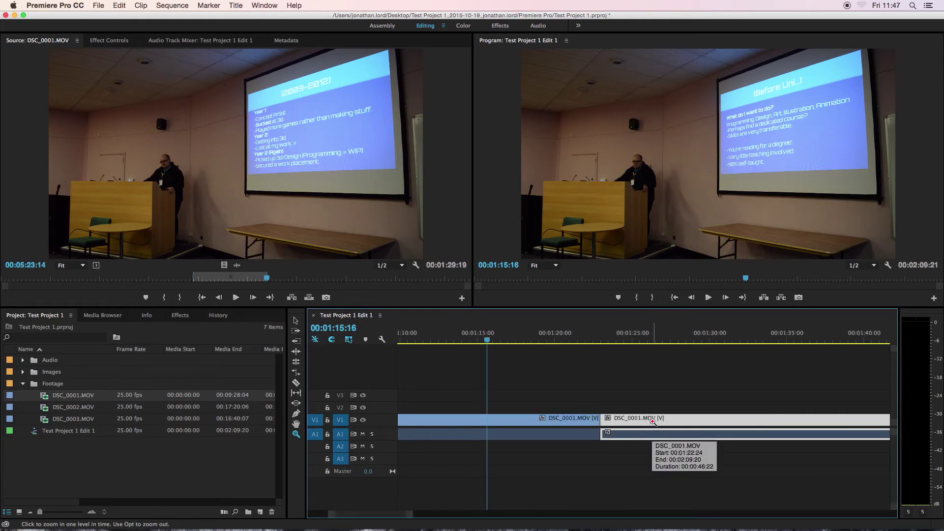
click(649, 382)
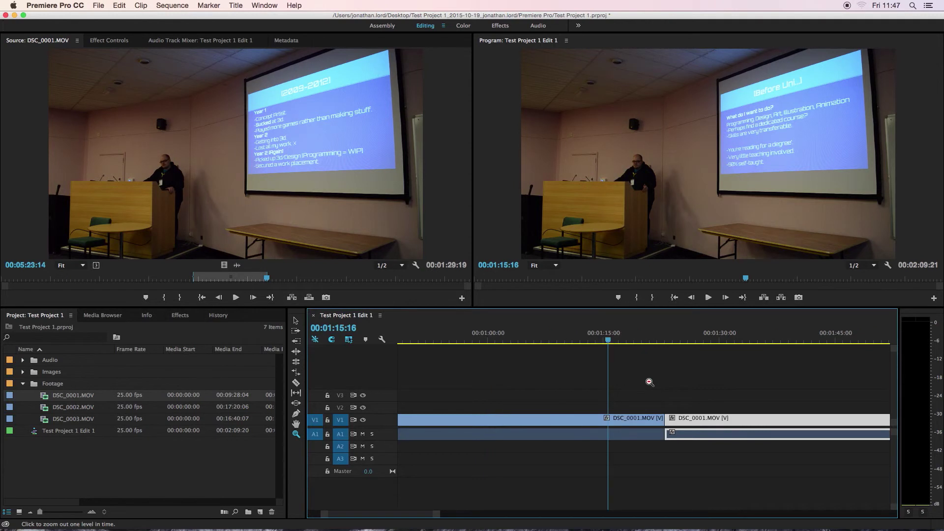
click(650, 382)
click(651, 382)
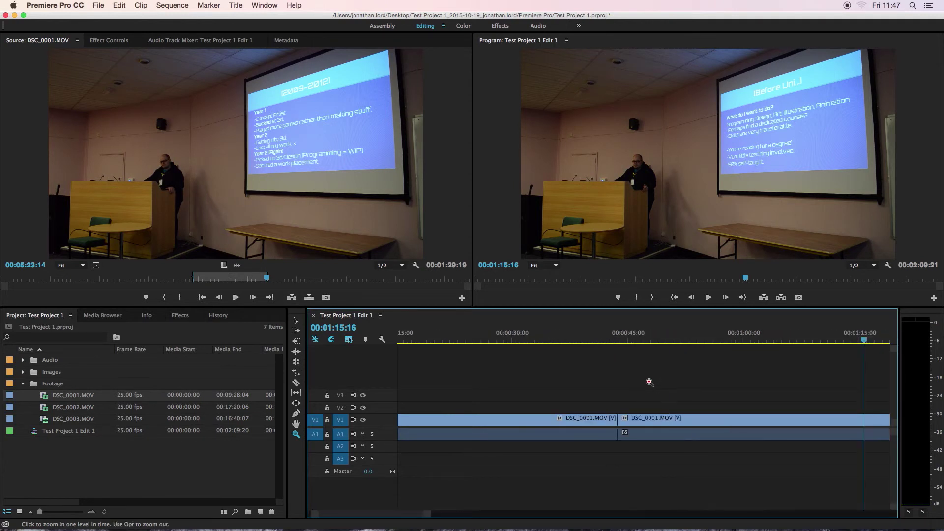
alt+click(653, 382)
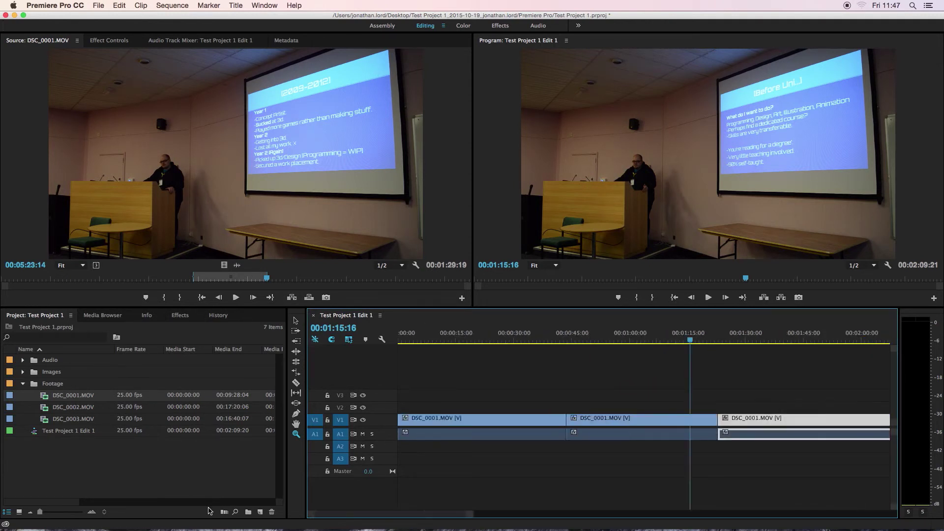
drag(470, 520, 521, 514)
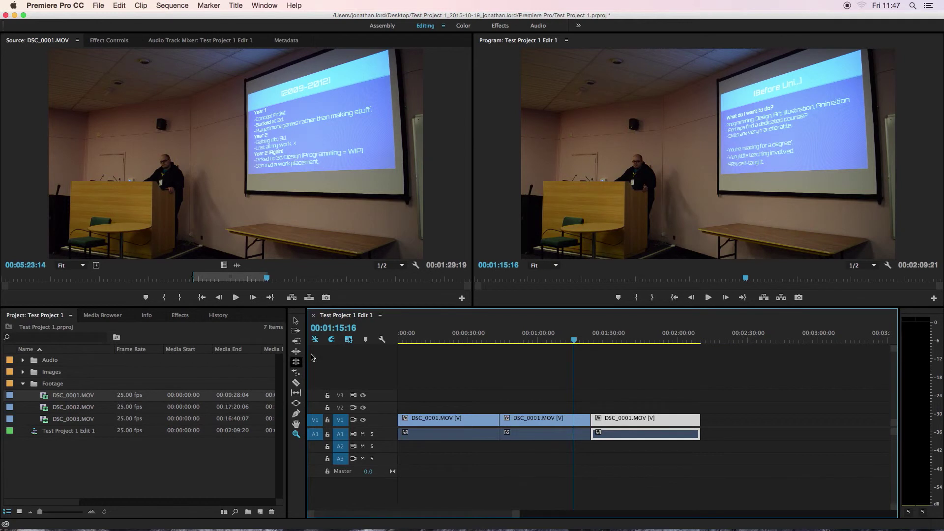
Step: Return to the Selection tool and scrub the sequence back to about 00:00:33:02
key(v)
drag(576, 343, 566, 341)
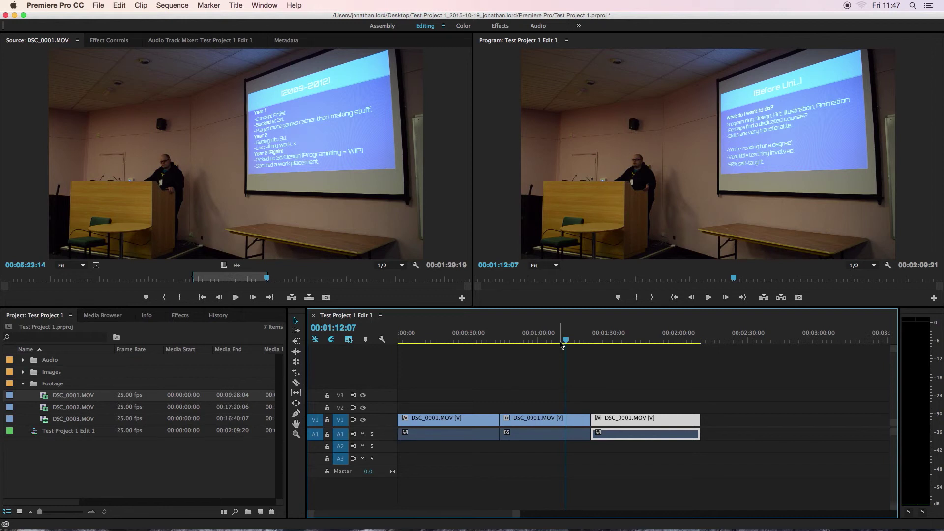
drag(566, 342, 475, 342)
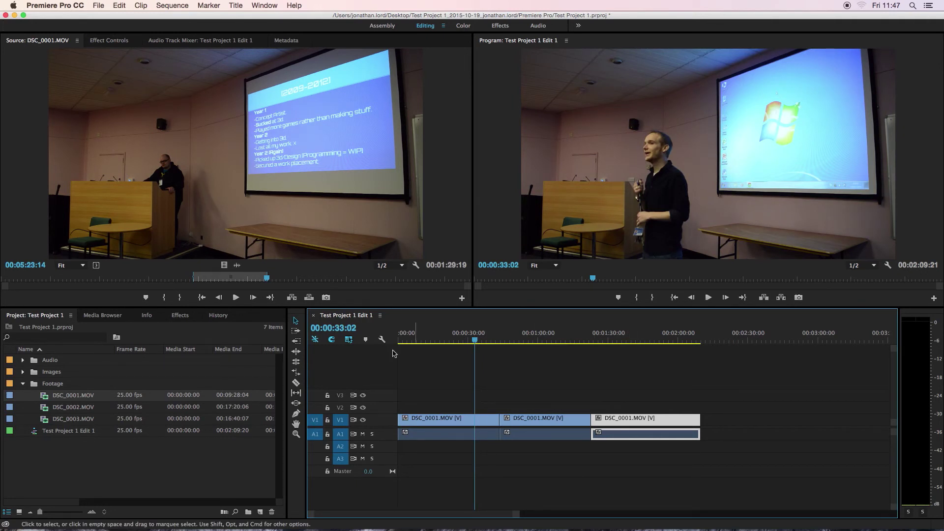
Step: Save the project
click(99, 6)
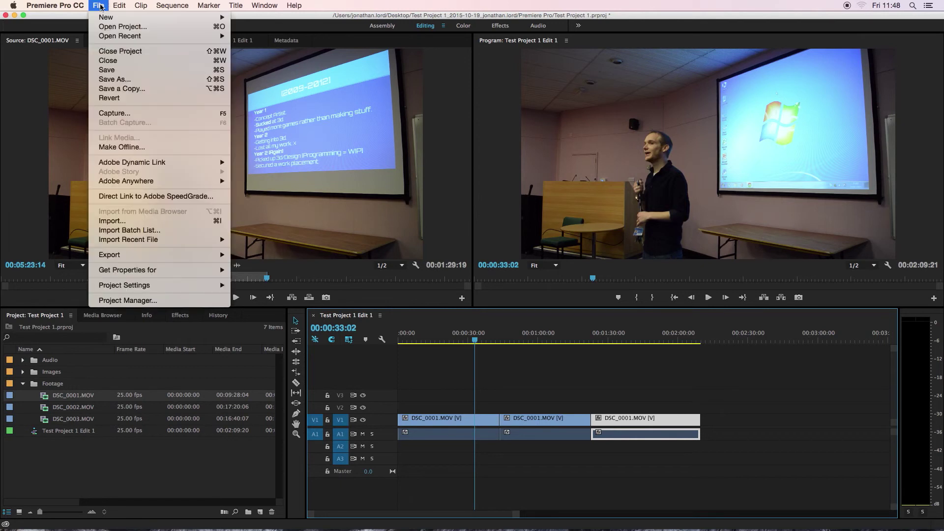
click(119, 71)
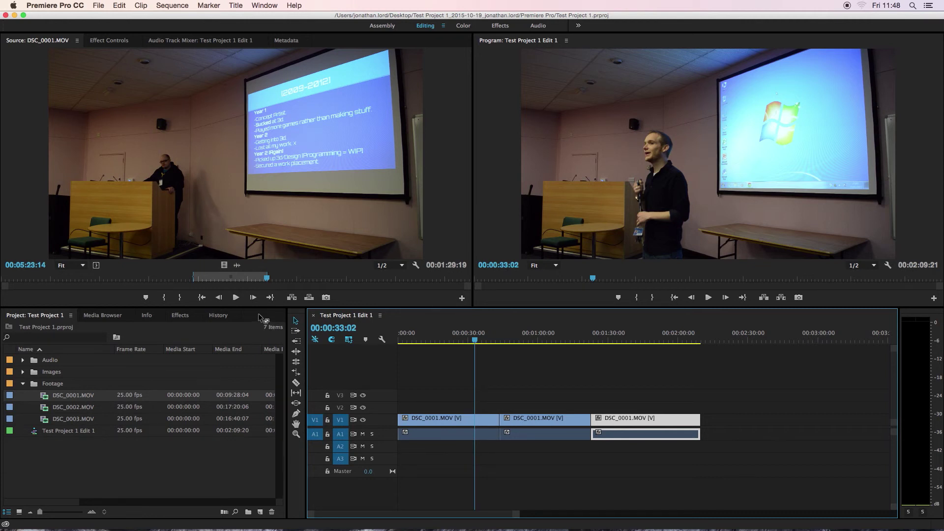
Step: Apply the Gaussian Blur video effect from the Blur & Sharpen group to the first DSC_0001.MOV clip in the sequence
click(181, 316)
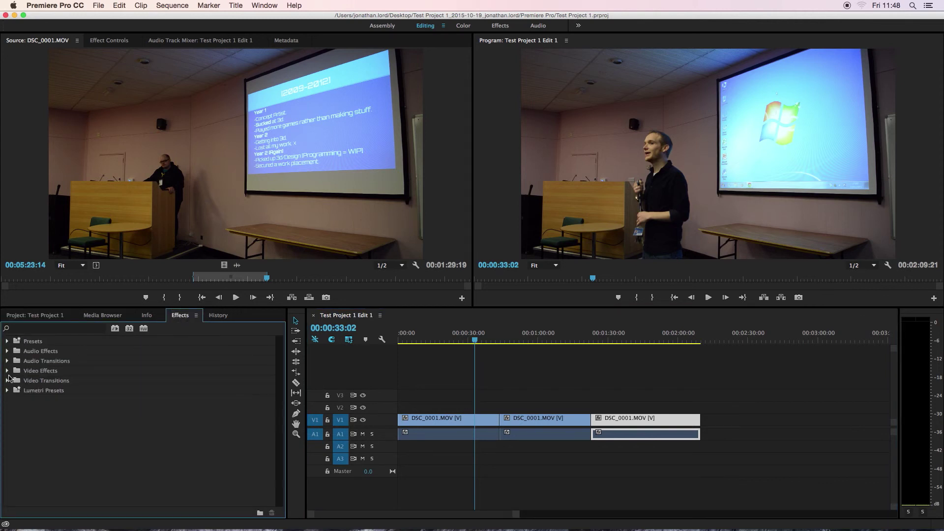
click(7, 371)
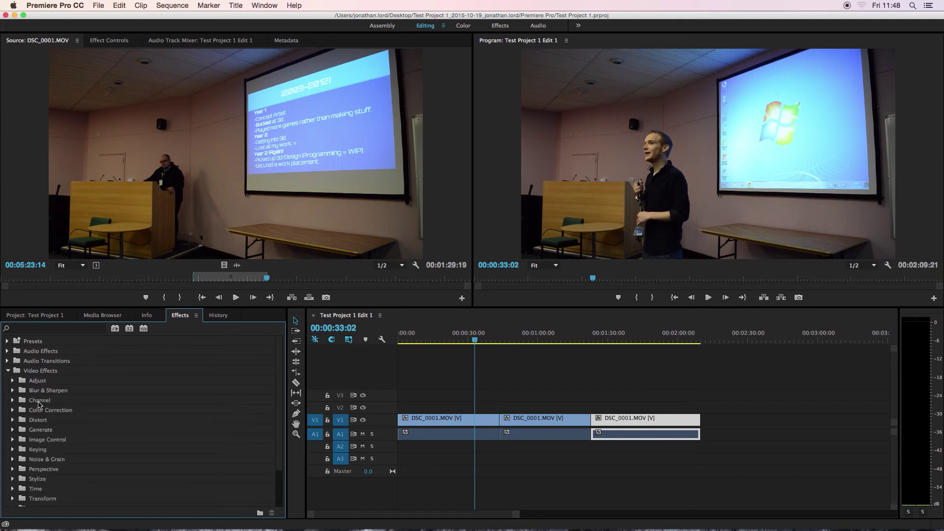
click(13, 391)
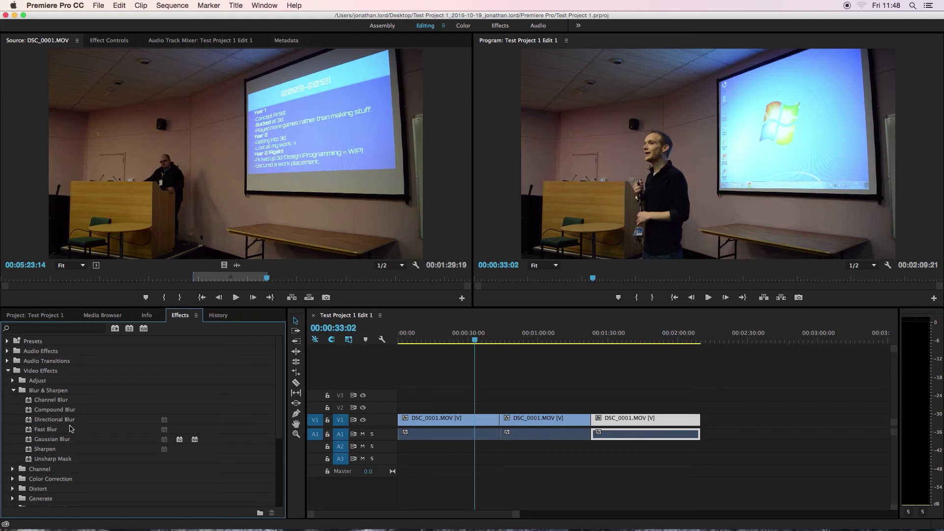
click(49, 439)
drag(51, 440, 481, 421)
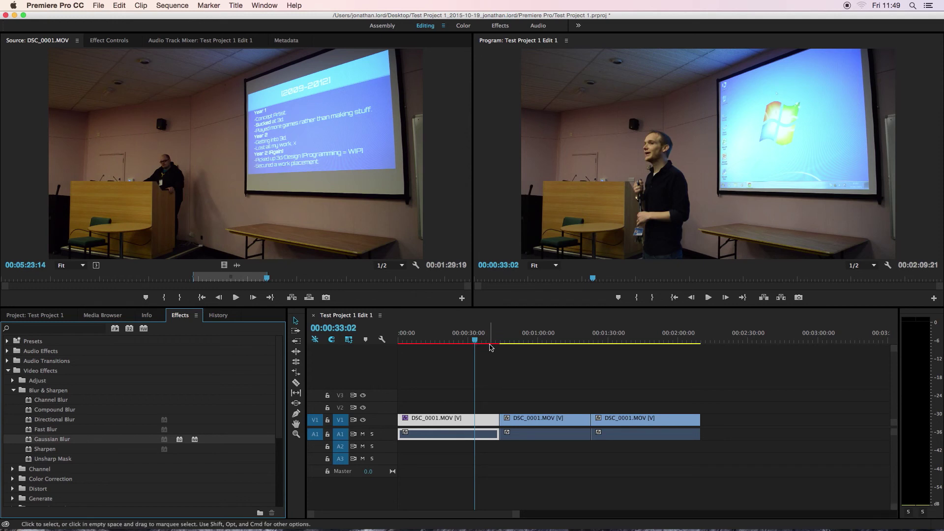
Step: Scrub the sequence back to 00:00:23:05 and show the first clip's effect settings
click(461, 342)
mouse_move(460, 343)
mouse_down()
mouse_move(422, 343)
mouse_move(463, 342)
mouse_move(428, 343)
mouse_move(452, 343)
mouse_up()
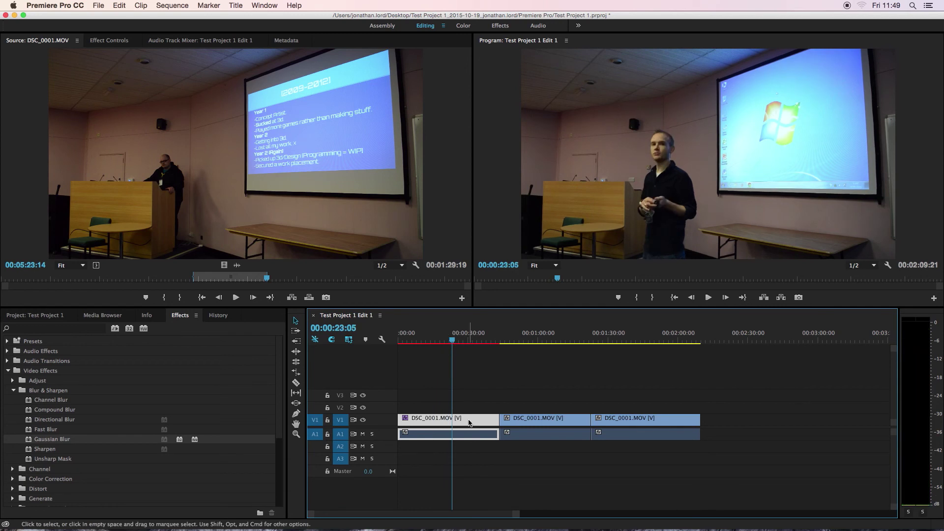
double_click(469, 422)
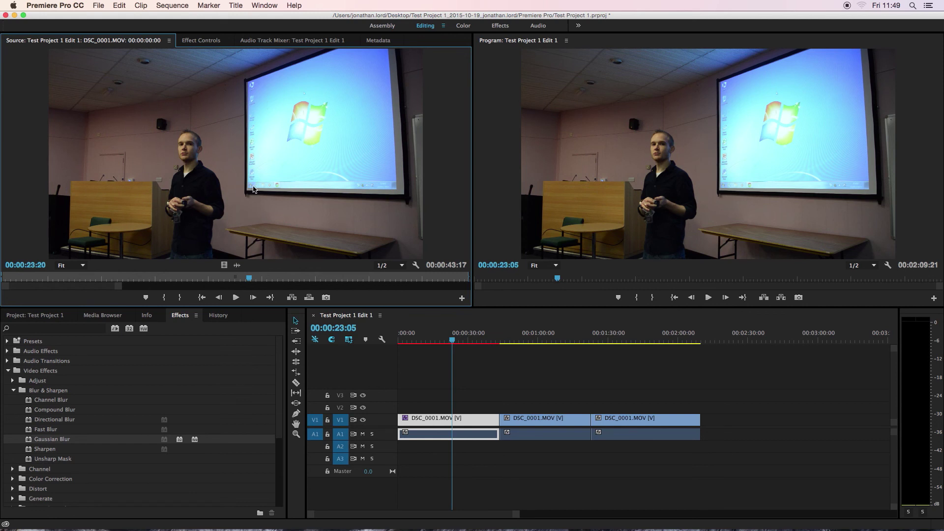
click(201, 42)
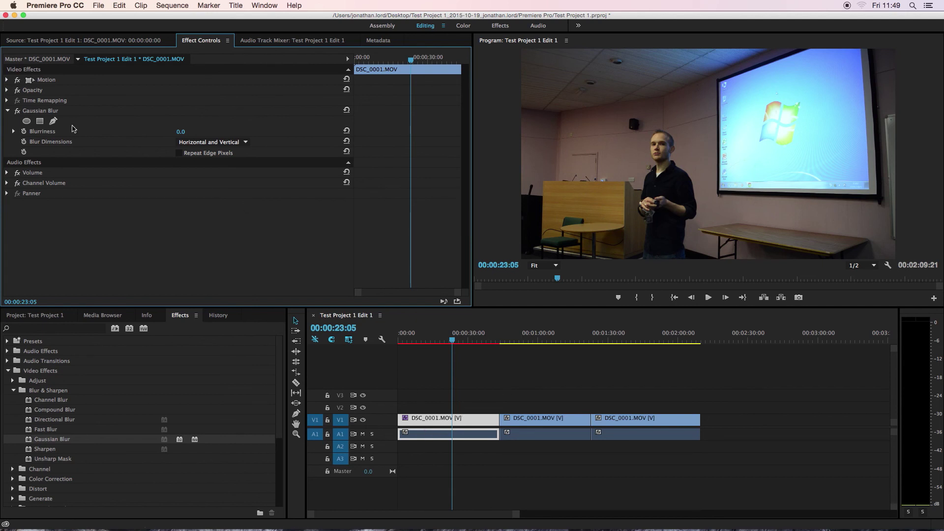
Step: Try different Blurriness values for the first clip's Gaussian Blur, ending at 33.0
drag(185, 131, 202, 132)
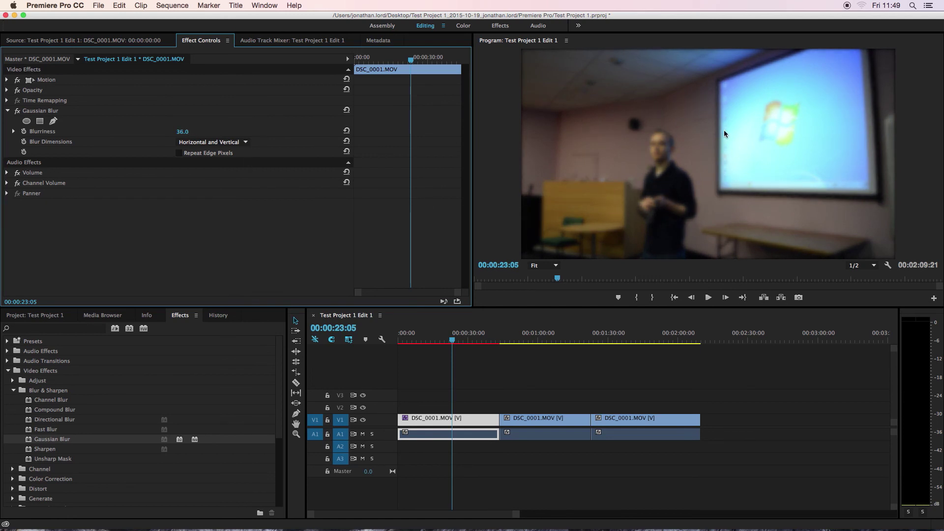
click(182, 132)
text(2)
key(Return)
drag(181, 132, 188, 132)
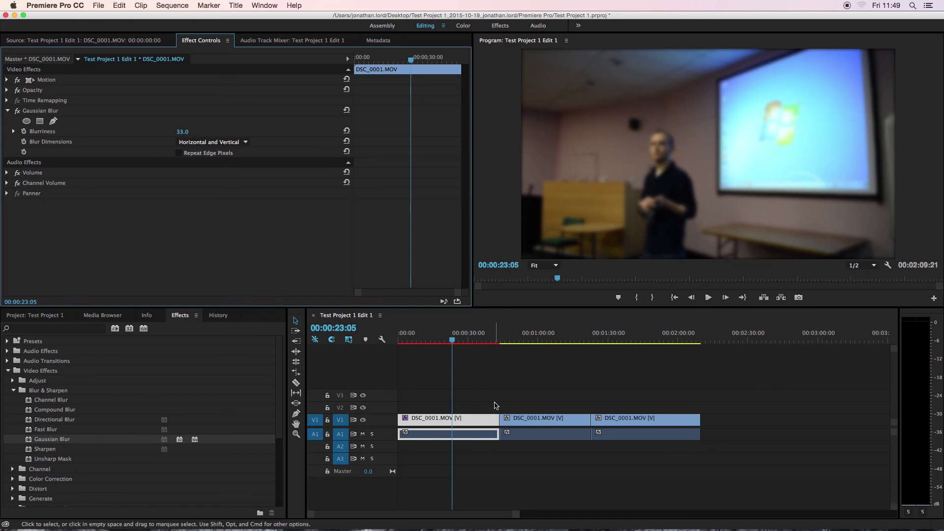